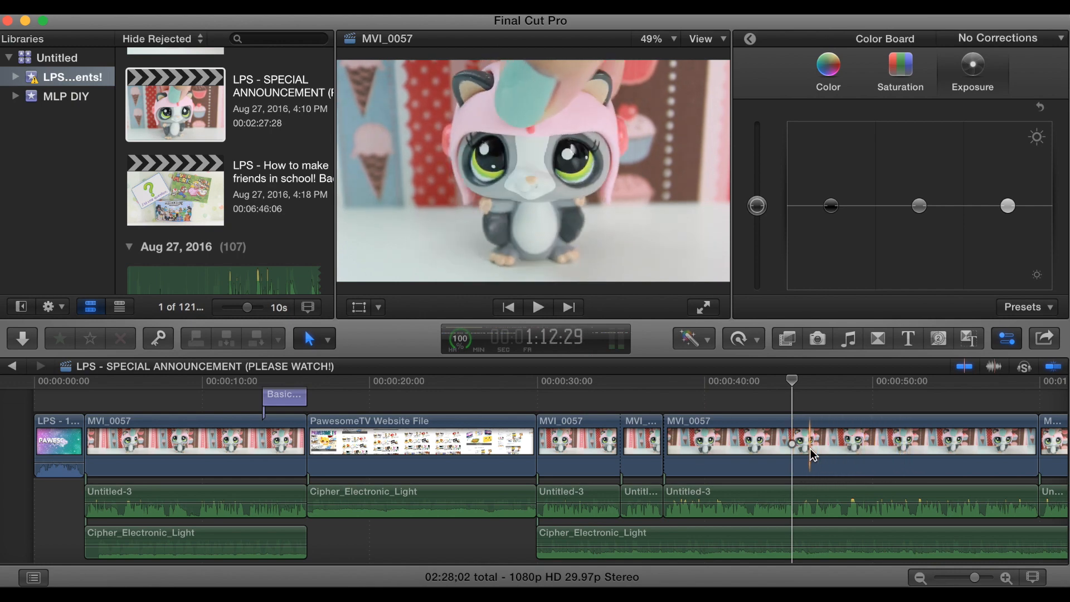
# - Return to the timeline start, park on the MVI_0057 close-up and show it full screen
pyautogui.hscroll(8, 810, 448)
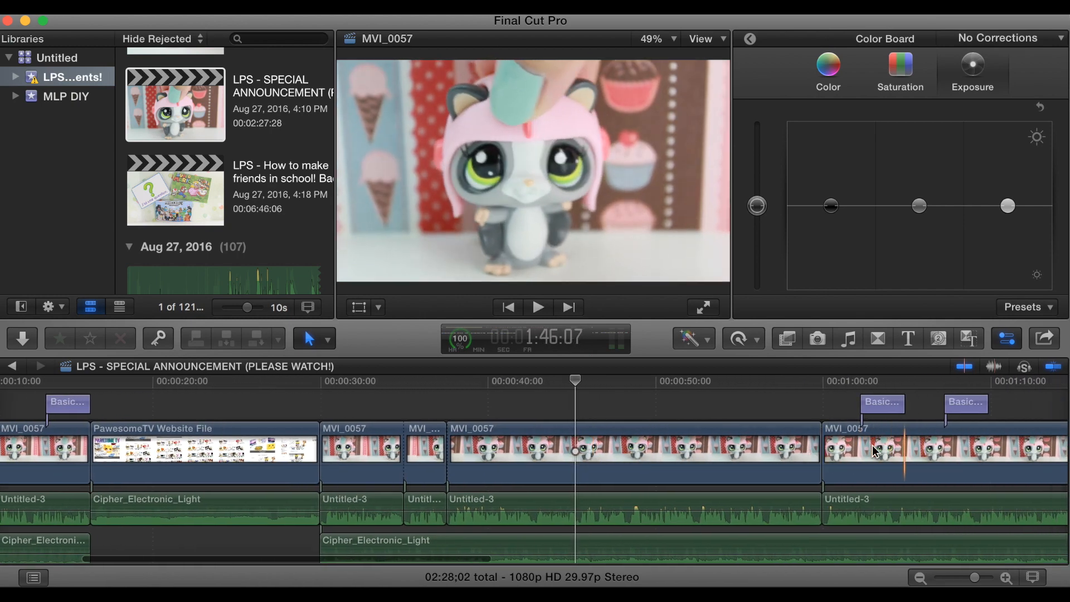
pyautogui.hscroll(-8, 593, 479)
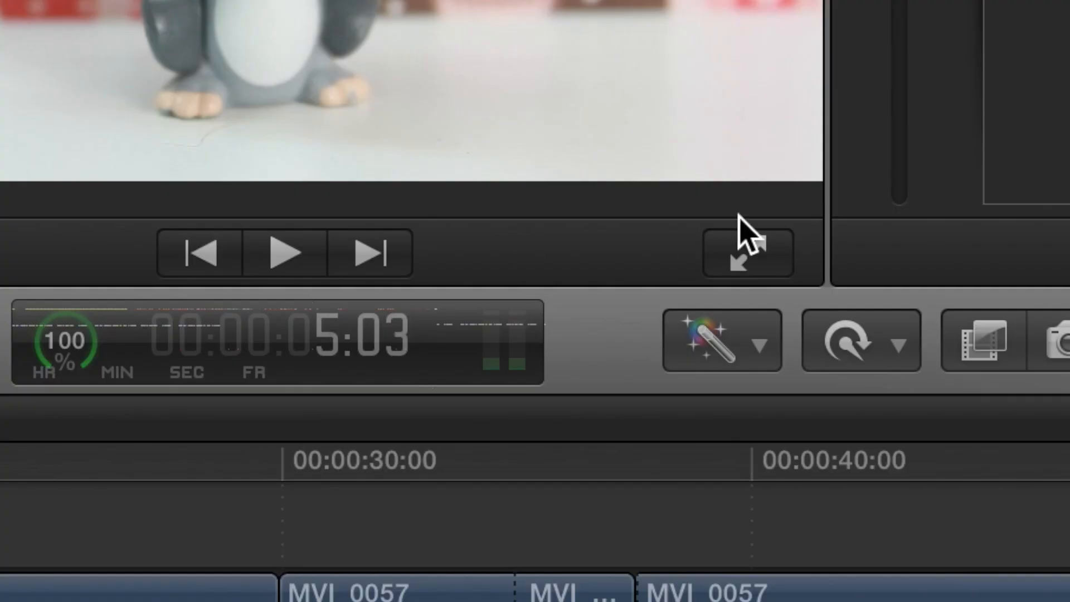
pyautogui.click(706, 307)
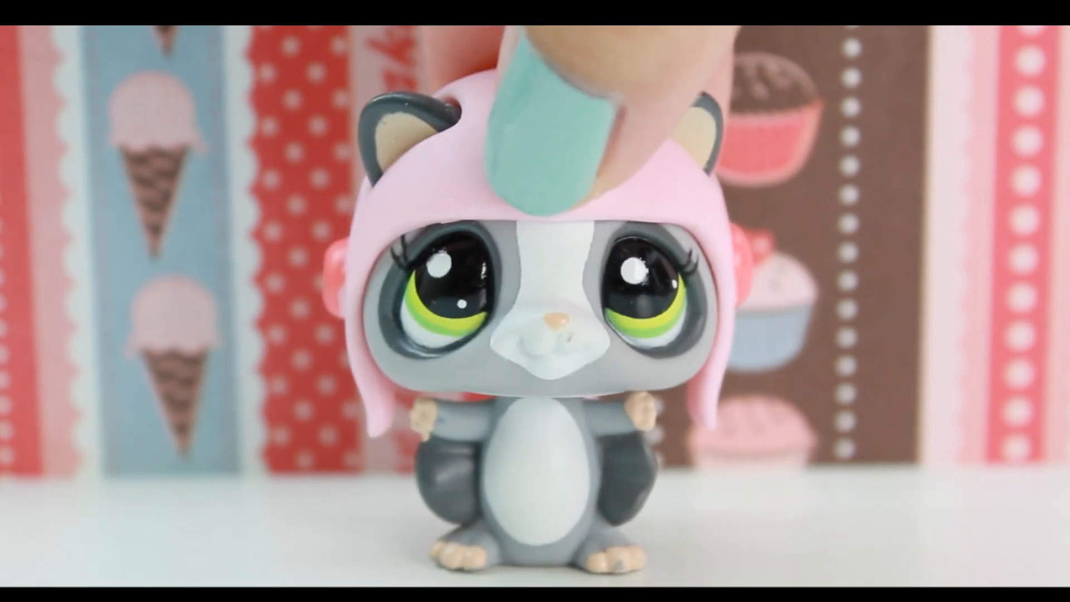
# - Screenshot the full-screen toy frame with Command+Shift+3
pyautogui.press('super+shift+3')
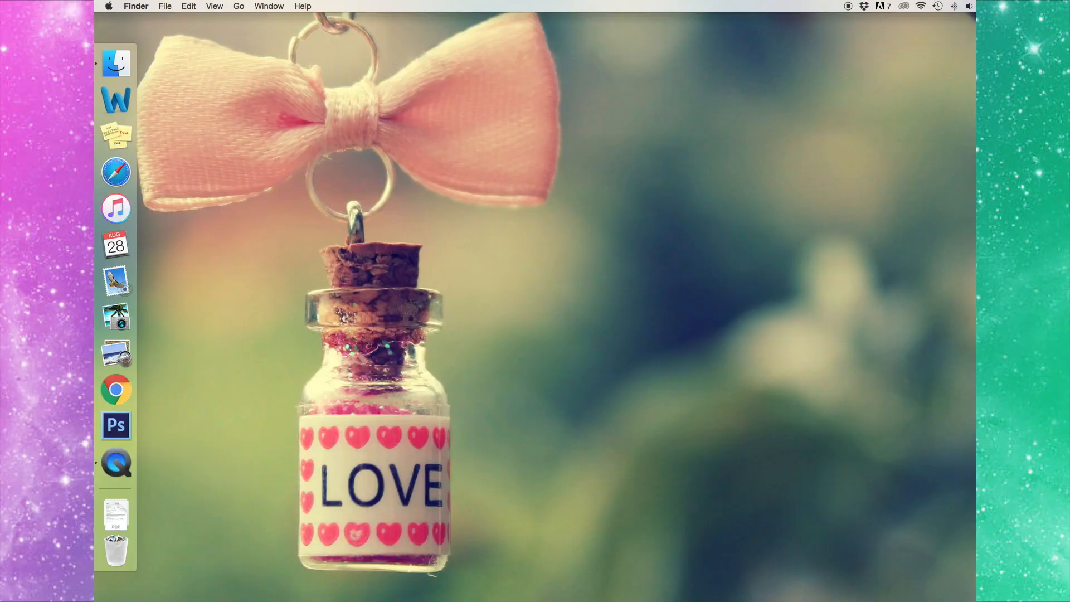
# - Find the new screenshot in Dropbox's Screenshots folder and drag it into iPhoto
pyautogui.press('super+n')
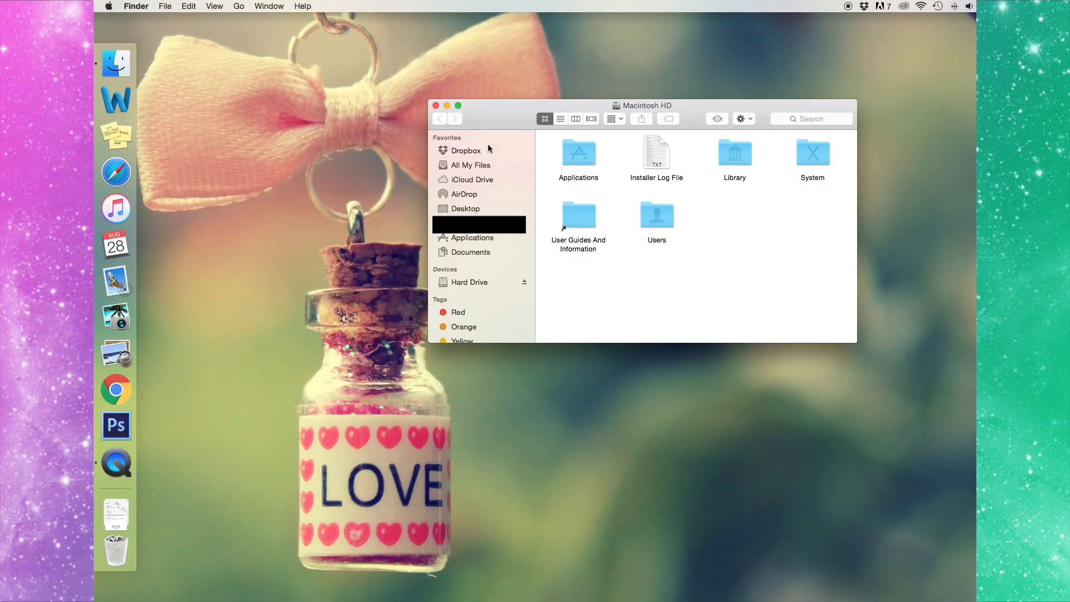
pyautogui.click(476, 154)
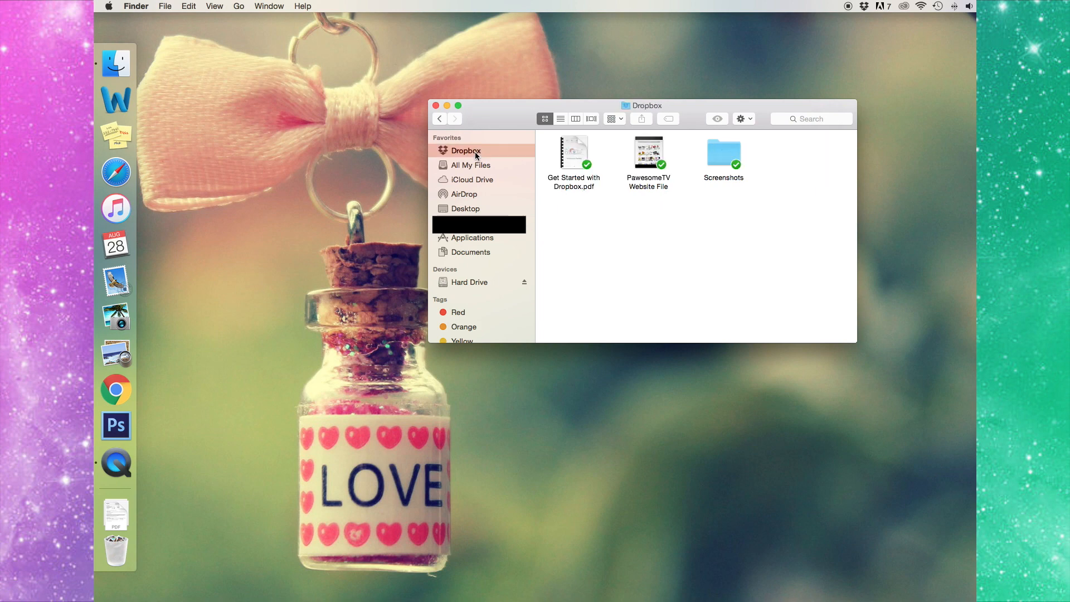
pyautogui.doubleClick(724, 159)
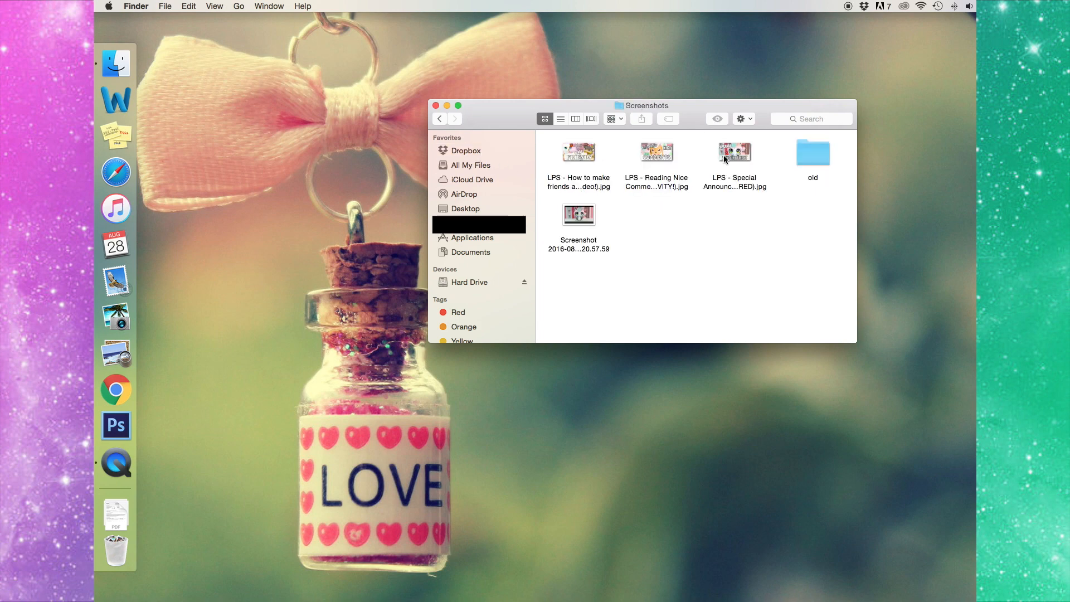
pyautogui.click(574, 216)
pyautogui.moveTo(574, 216); pyautogui.dragTo(116, 326)
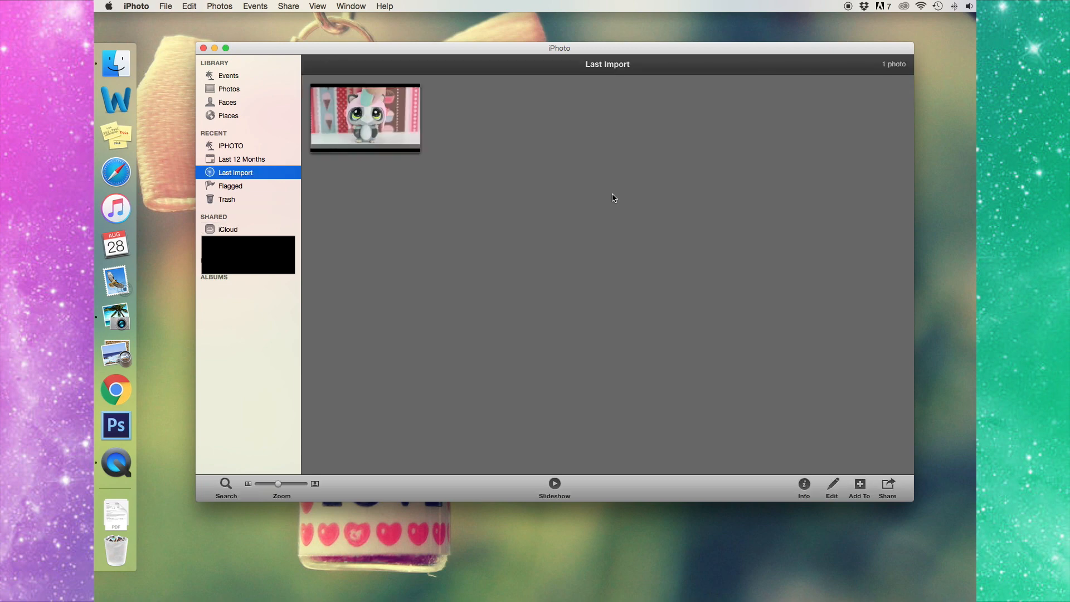
# - Raise the screenshot's exposure to 0.63 in iPhoto and drop it onto Photoshop
pyautogui.doubleClick(379, 128)
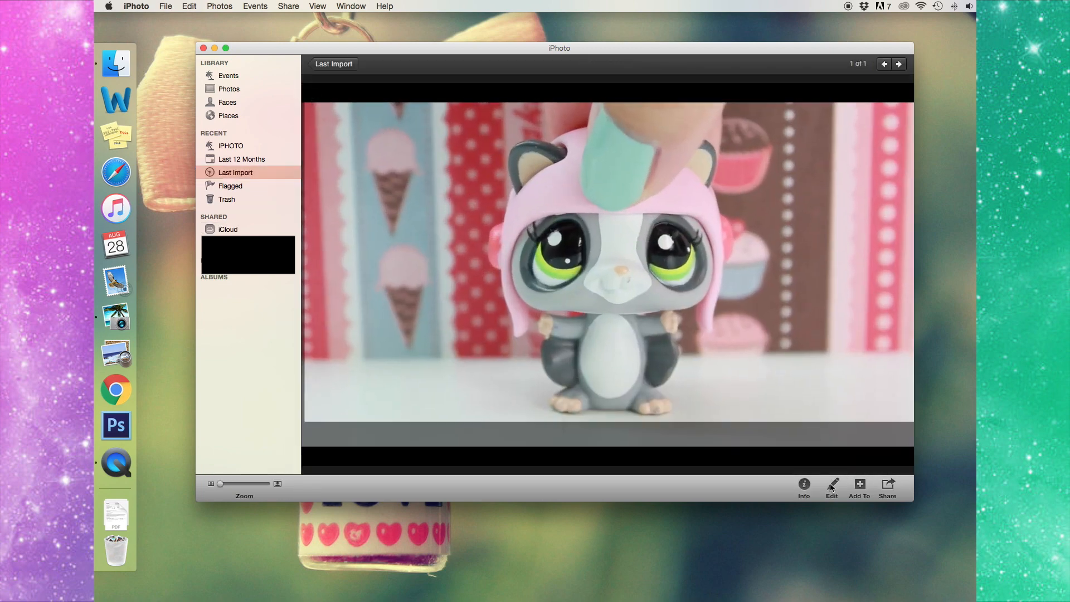
pyautogui.click(832, 487)
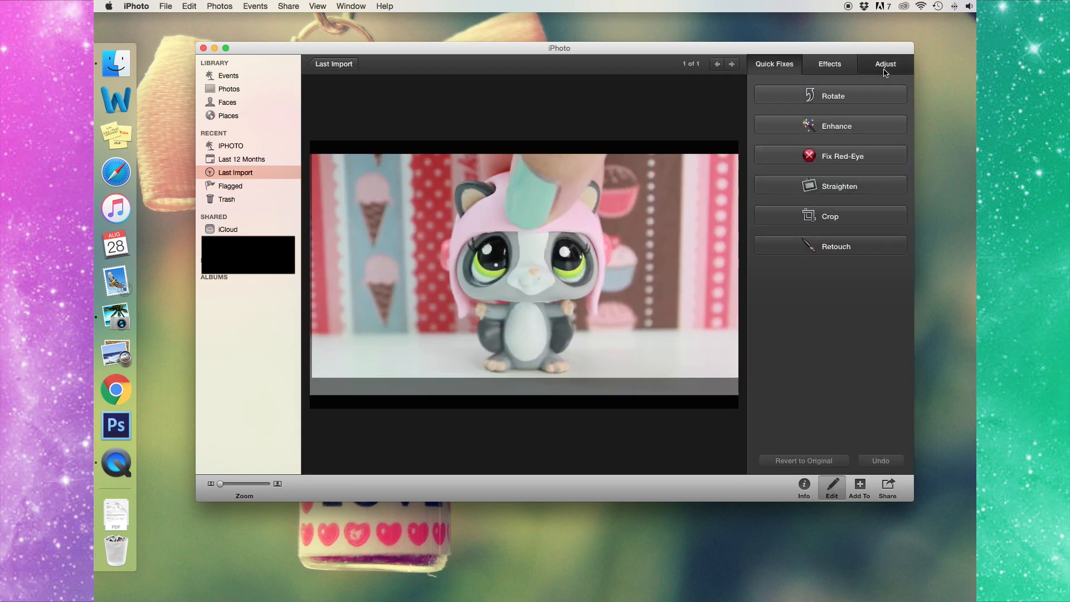
pyautogui.click(886, 67)
pyautogui.moveTo(850, 163)
pyautogui.mouseDown()
pyautogui.moveTo(850, 196)
pyautogui.moveTo(852, 166)
pyautogui.mouseUp()
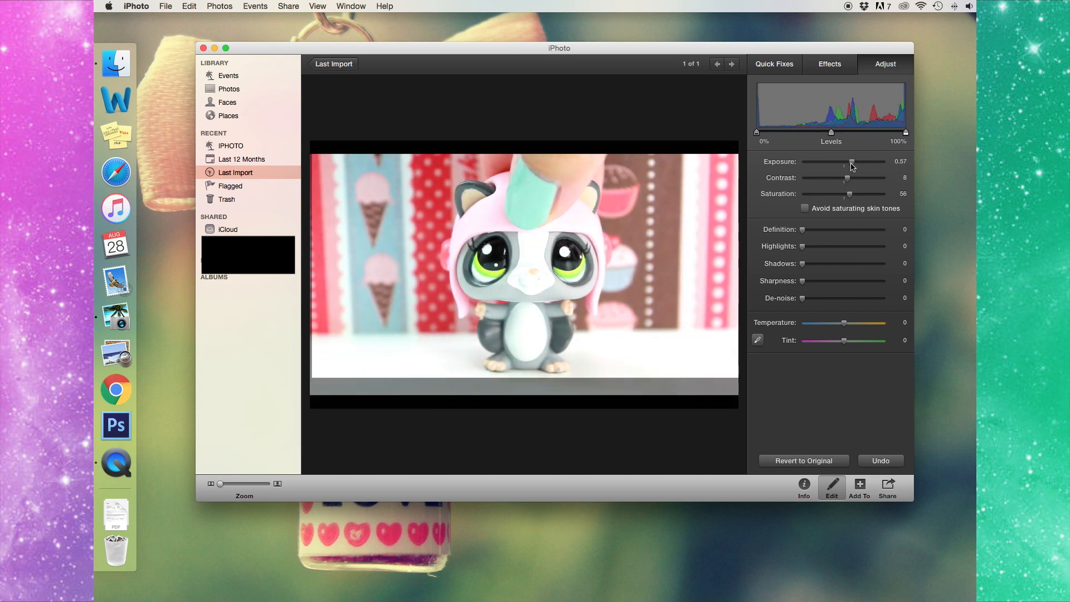
pyautogui.click(833, 487)
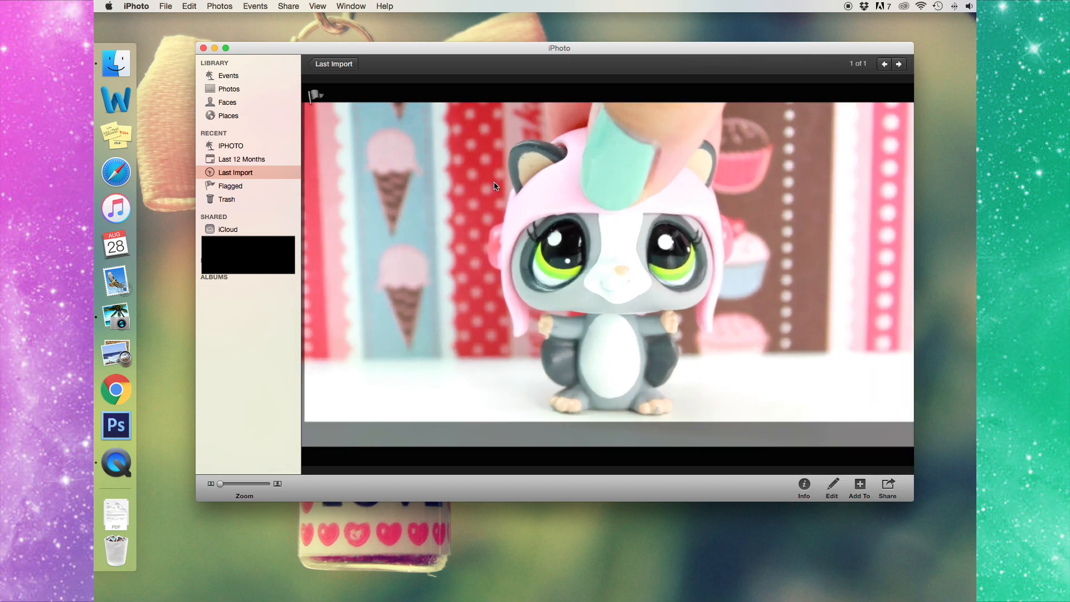
pyautogui.doubleClick(494, 184)
pyautogui.moveTo(381, 165); pyautogui.dragTo(122, 436)
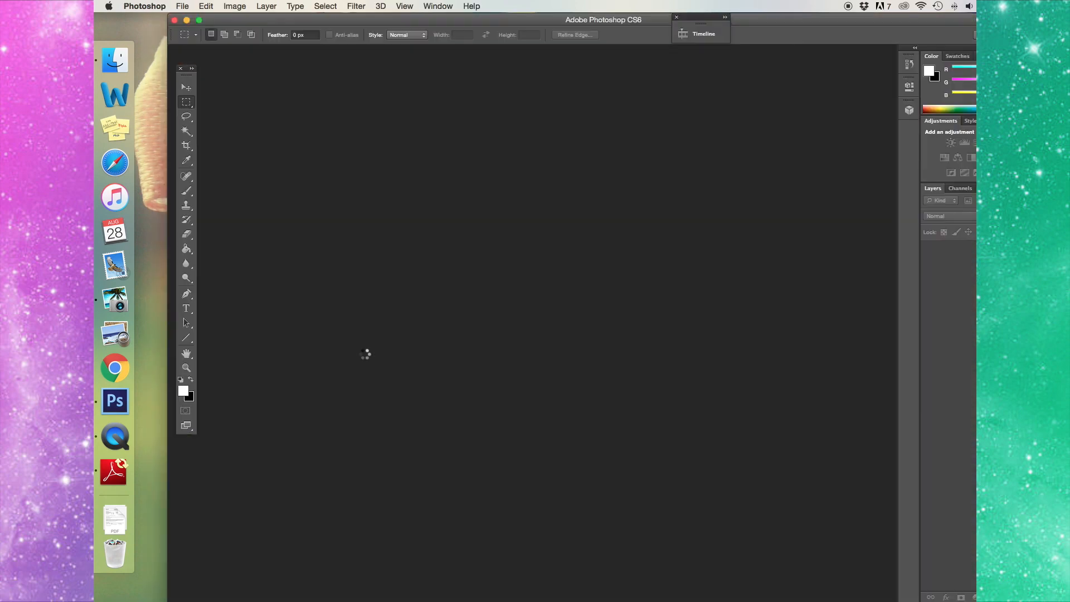
# - Tidy the Photoshop window and tools panel, and hide the grid via View > Extras
pyautogui.moveTo(648, 23)
pyautogui.mouseDown()
pyautogui.moveTo(615, 23)
pyautogui.moveTo(627, 23)
pyautogui.mouseUp()
pyautogui.moveTo(185, 73); pyautogui.dragTo(167, 74)
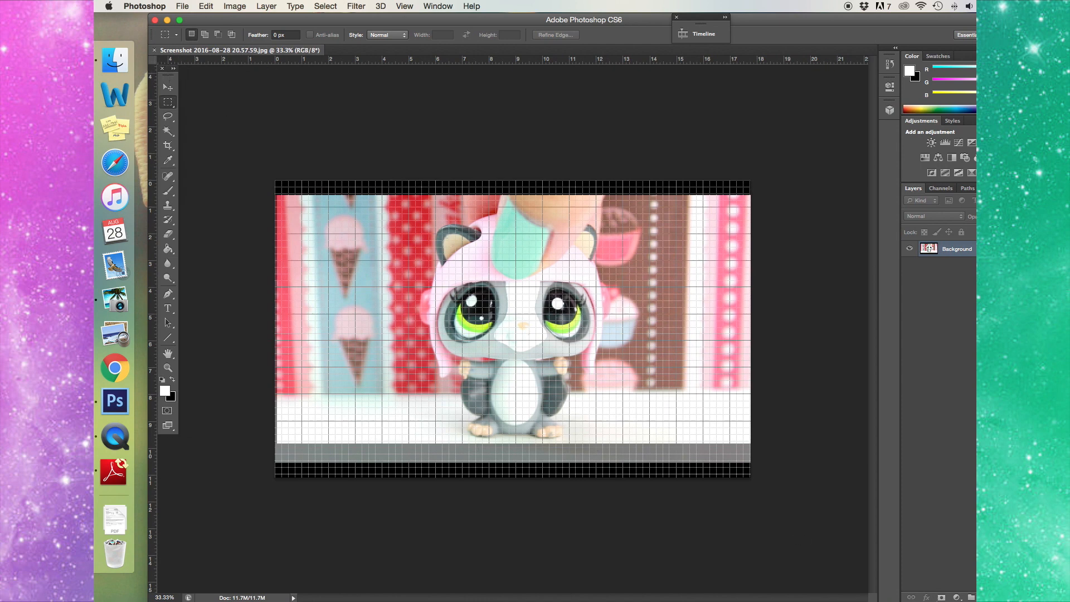
pyautogui.moveTo(975, 600)
pyautogui.mouseDown()
pyautogui.moveTo(925, 599)
pyautogui.moveTo(972, 600)
pyautogui.mouseUp()
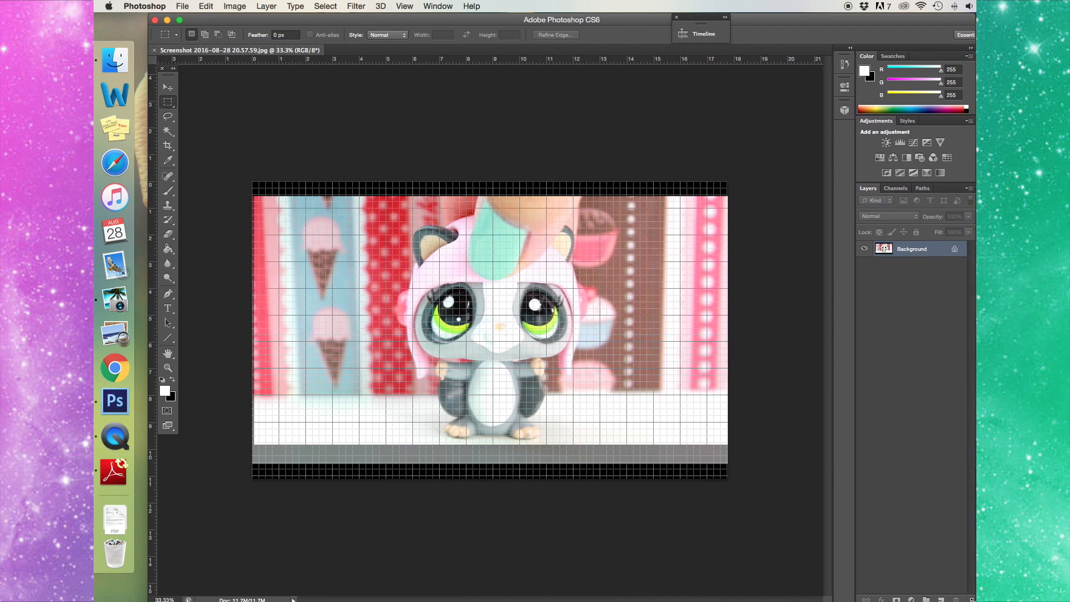
pyautogui.click(414, 6)
pyautogui.click(432, 177)
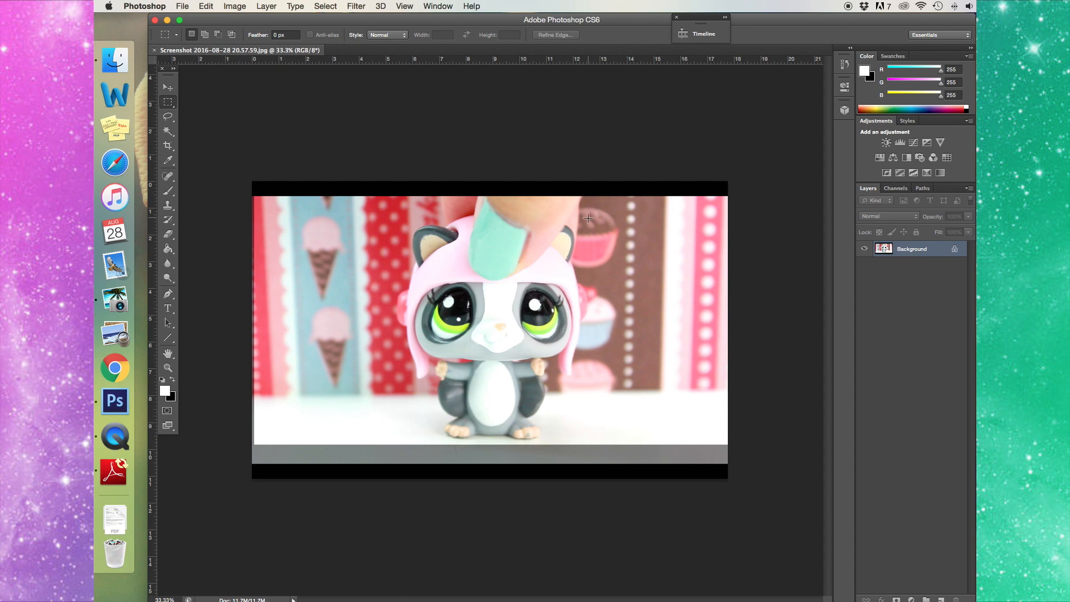
# - Resize the image to 850 px high (1360 × 850) and select it all
pyautogui.click(243, 6)
pyautogui.click(286, 105)
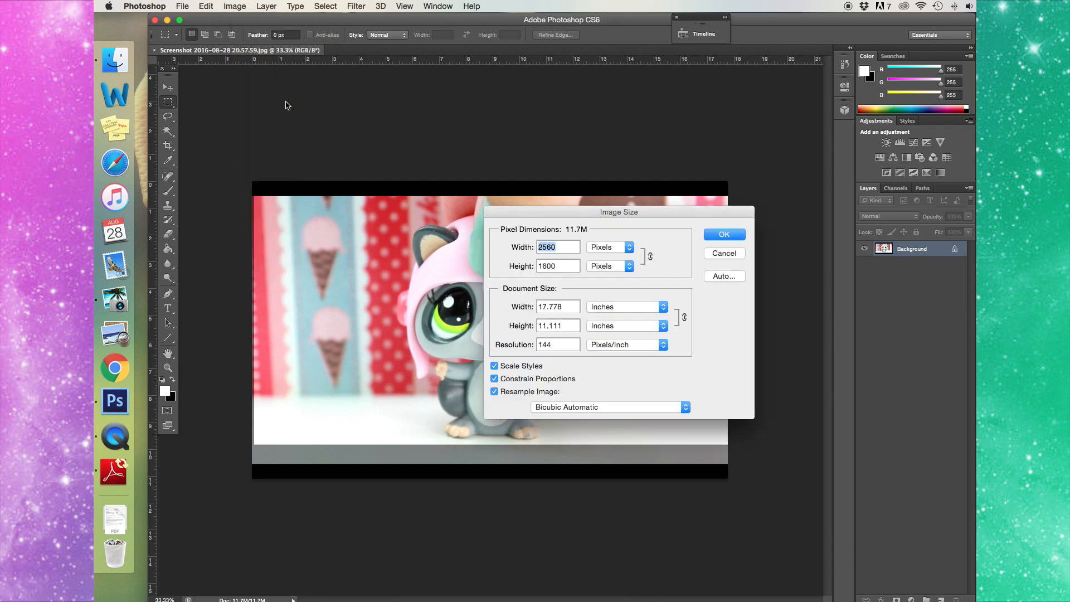
pyautogui.press('Tab')
pyautogui.write('850')
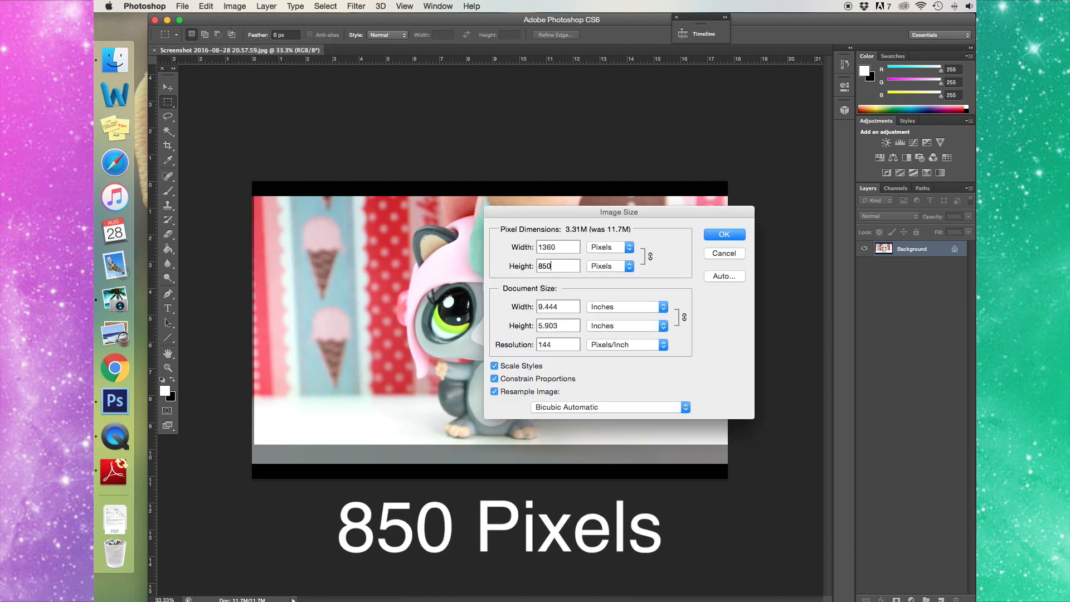
pyautogui.click(717, 236)
pyautogui.press('super+a')
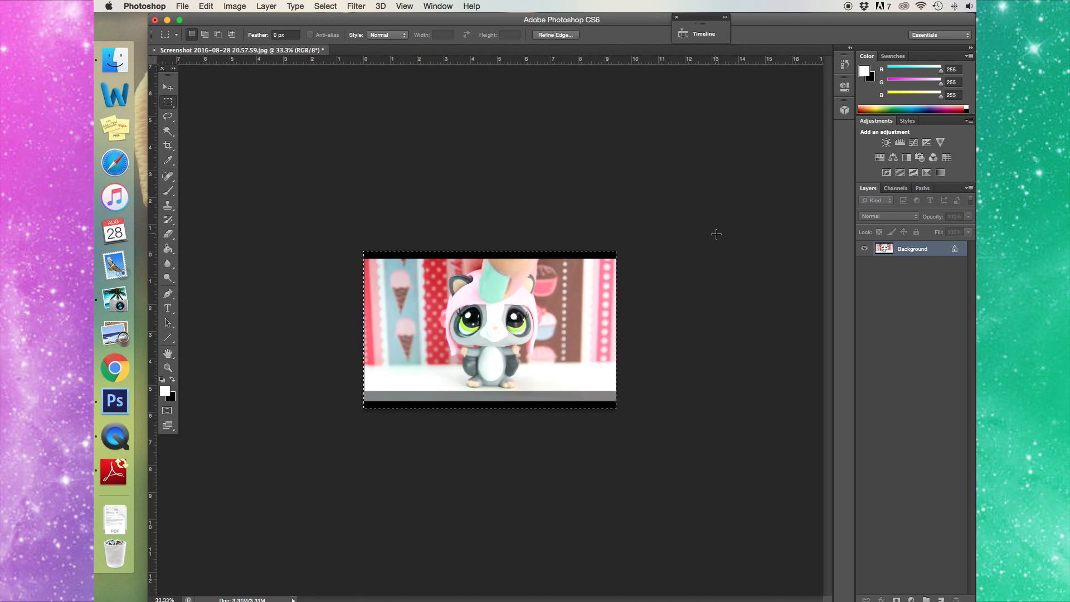
# - Copy the resized image and create a 1280 × 720 document from the Youtube Thumbnail preset
pyautogui.click(211, 8)
pyautogui.click(235, 92)
pyautogui.click(182, 6)
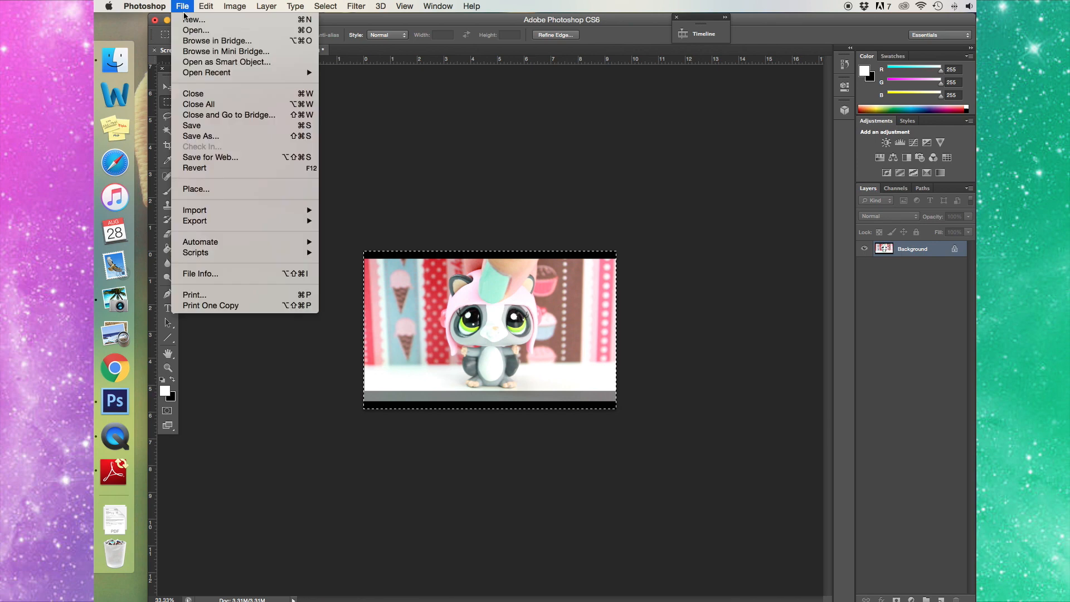
pyautogui.click(185, 21)
pyautogui.click(593, 159)
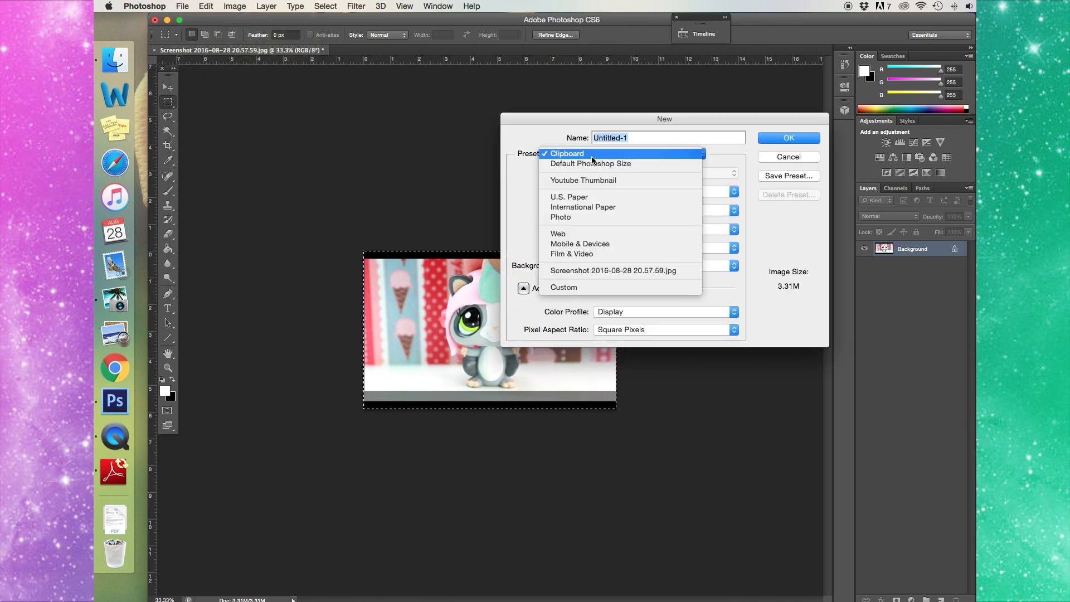
pyautogui.click(597, 178)
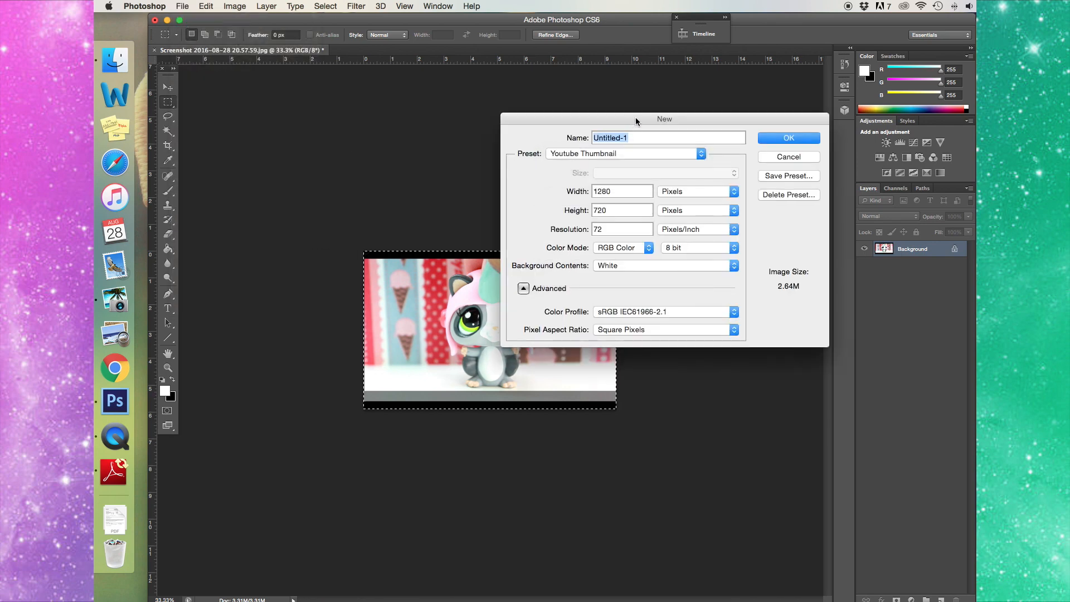
pyautogui.moveTo(635, 118); pyautogui.dragTo(501, 131)
pyautogui.click(486, 207)
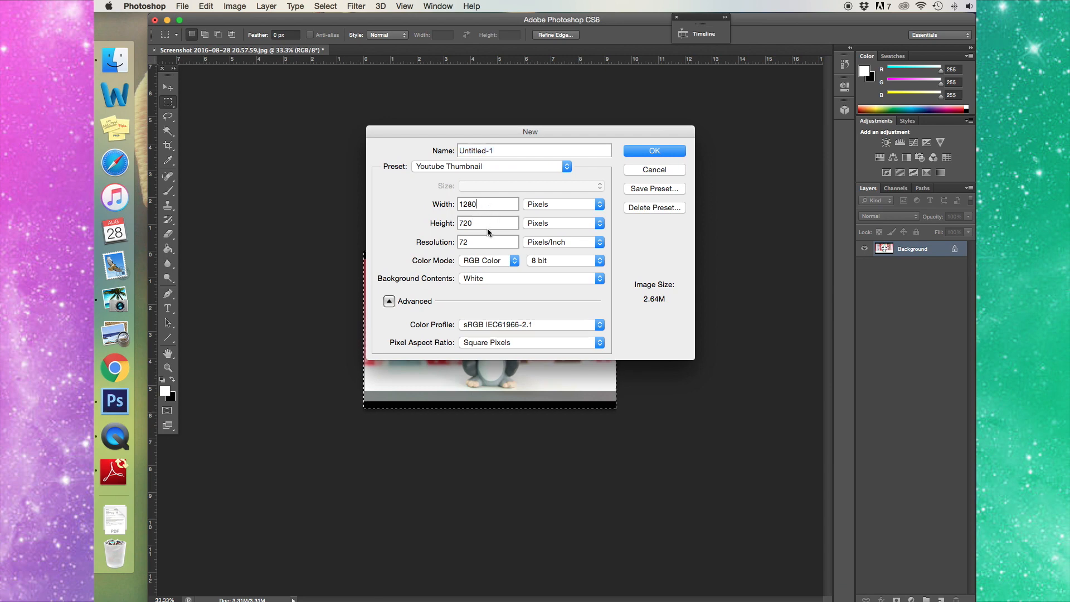
pyautogui.click(488, 223)
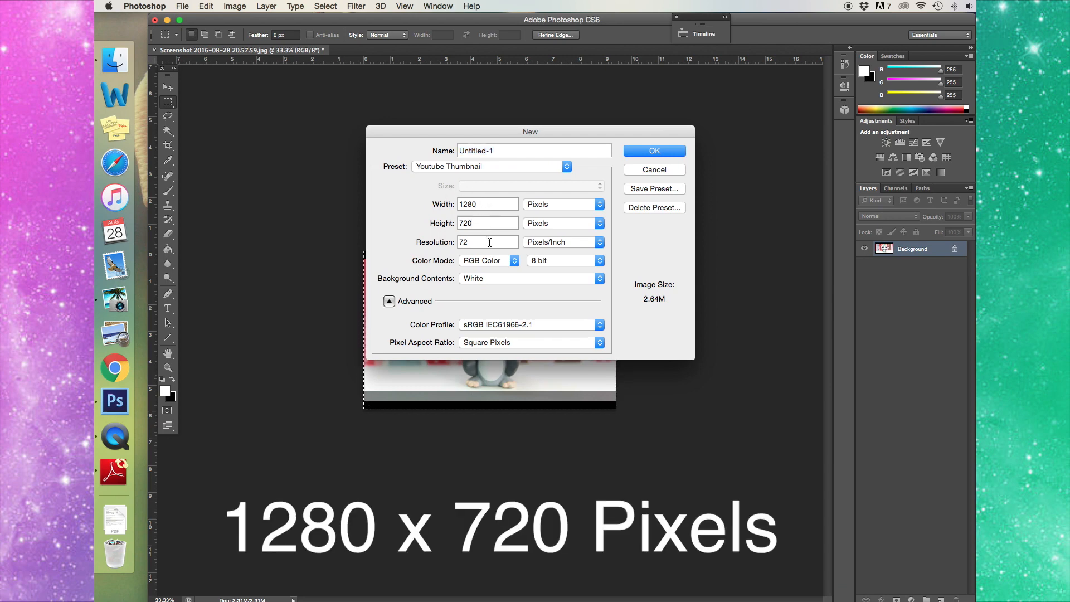
pyautogui.click(646, 150)
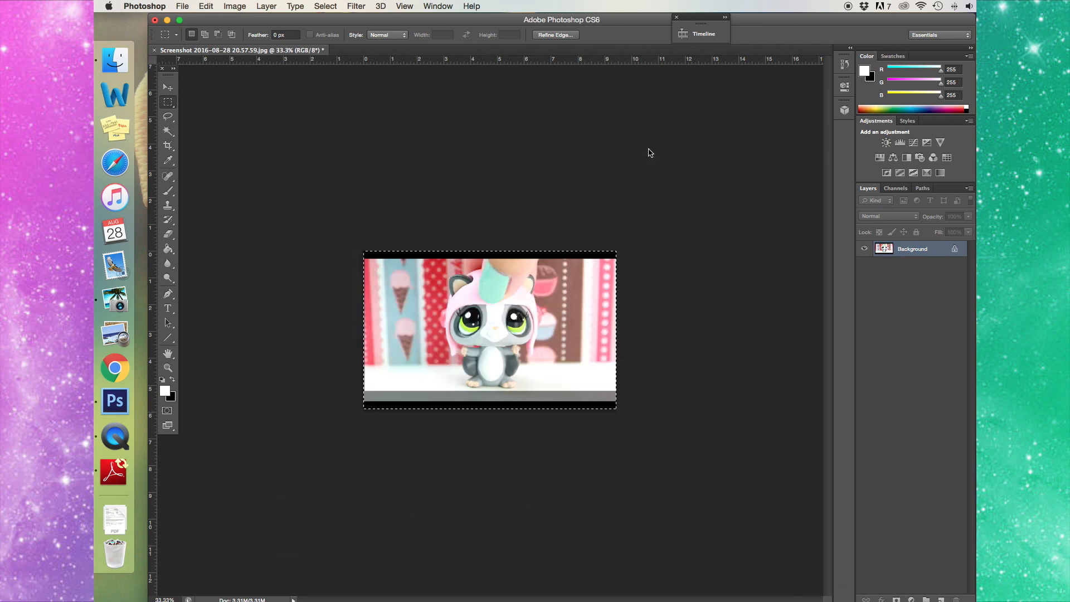
# - Paste the screenshot into the new document and nudge it up and left
pyautogui.click(204, 6)
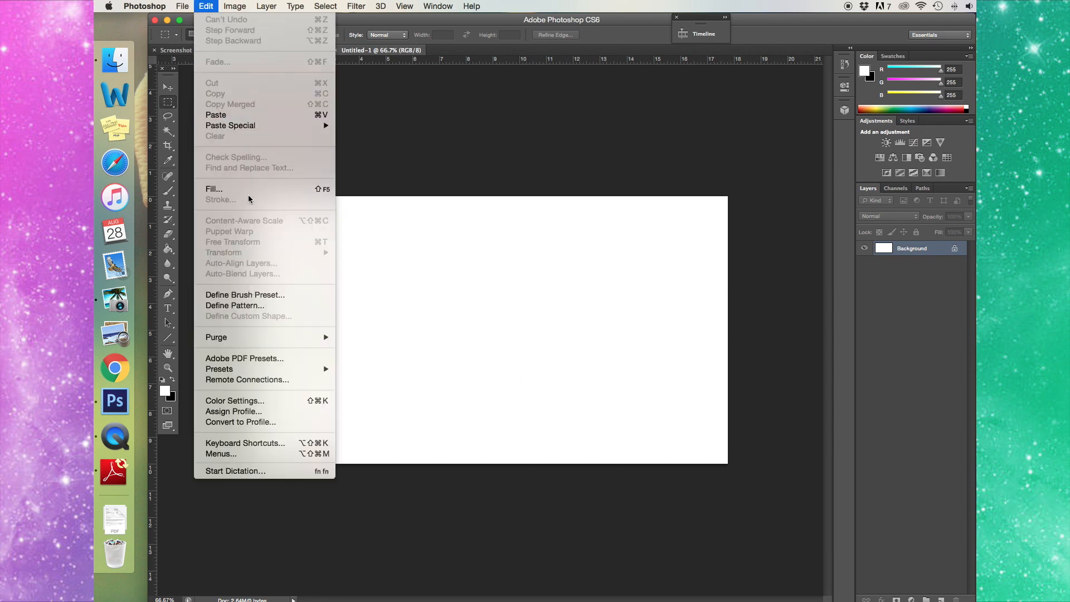
pyautogui.click(244, 114)
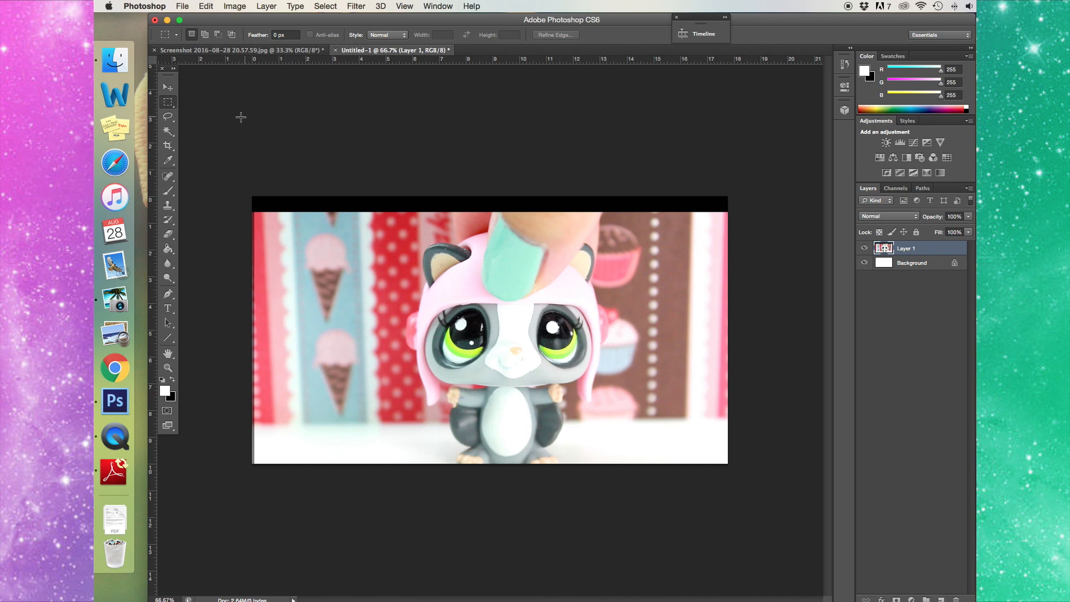
pyautogui.click(168, 88)
pyautogui.moveTo(588, 362)
pyautogui.mouseDown()
pyautogui.moveTo(572, 337)
pyautogui.moveTo(580, 325)
pyautogui.moveTo(578, 351)
pyautogui.mouseUp()
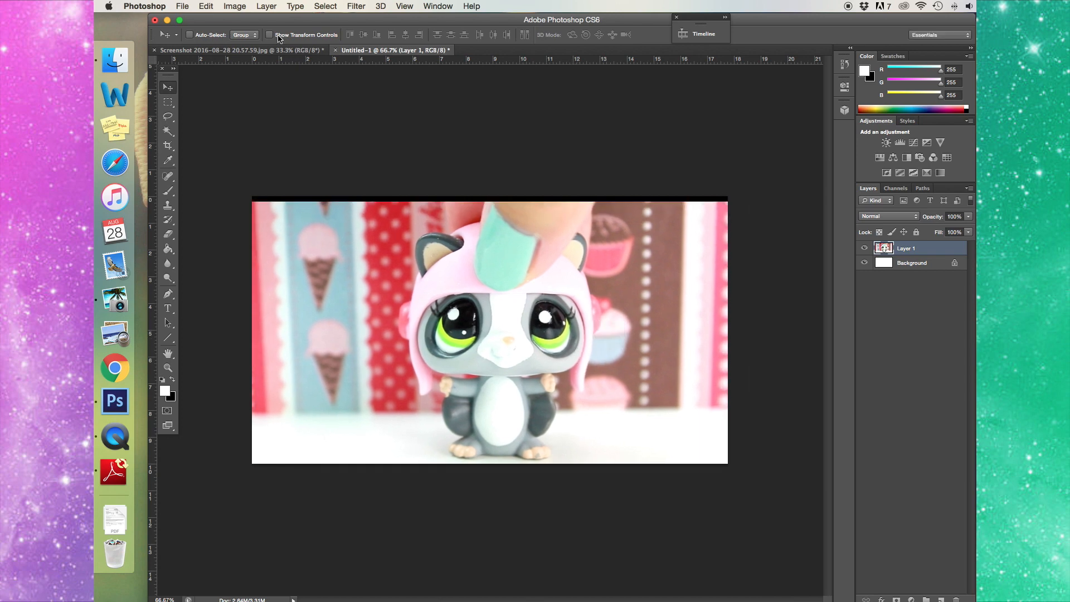
# - Free Transform the photo to about 102% × 104% so it covers the top strip
pyautogui.click(207, 6)
pyautogui.click(260, 242)
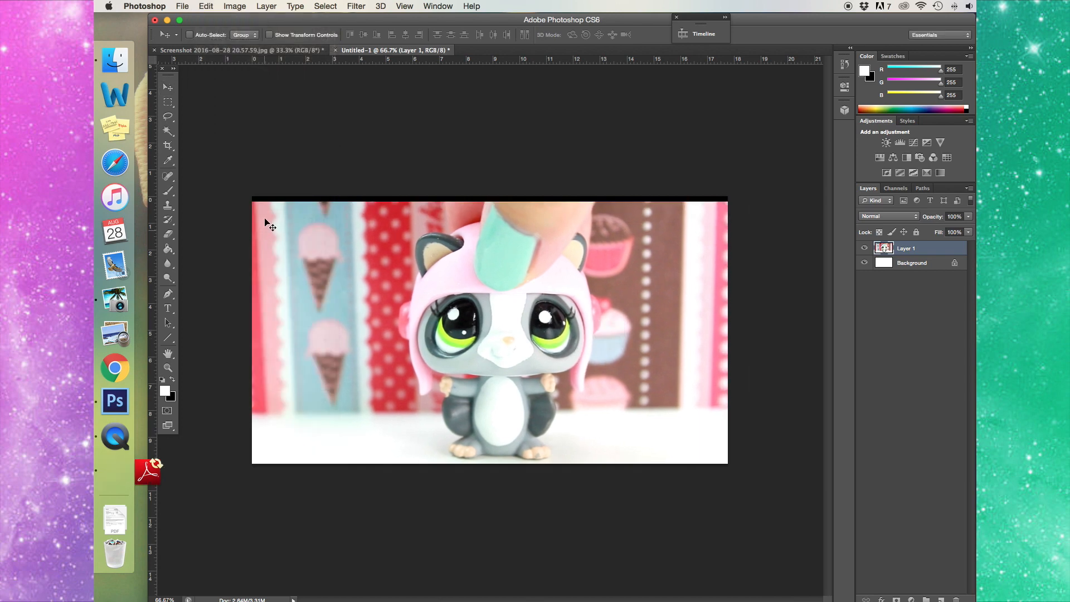
pyautogui.moveTo(245, 185); pyautogui.dragTo(234, 174)
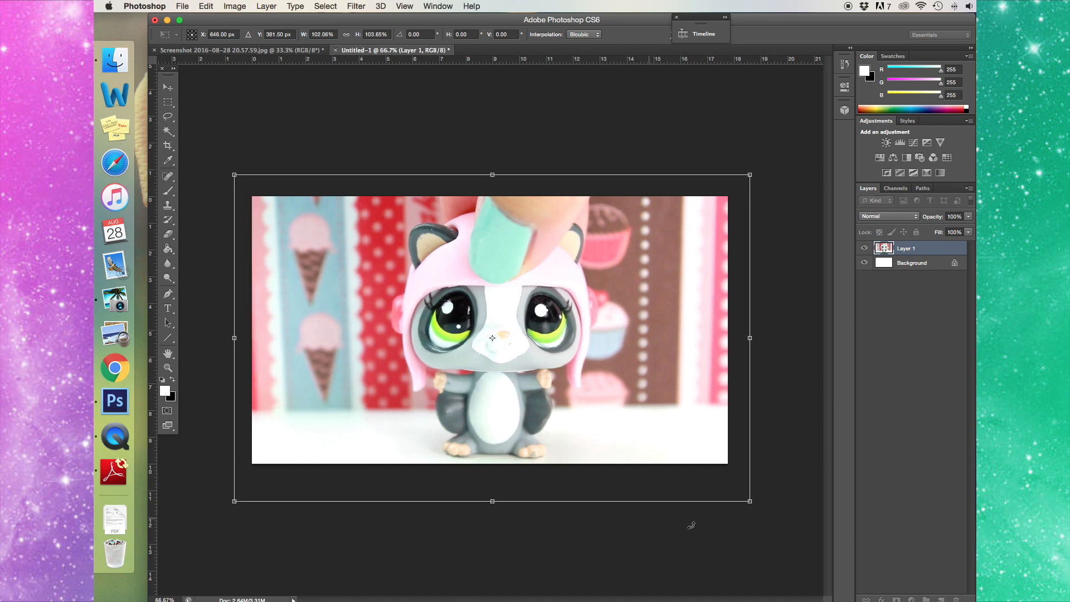
pyautogui.moveTo(745, 500); pyautogui.dragTo(742, 501)
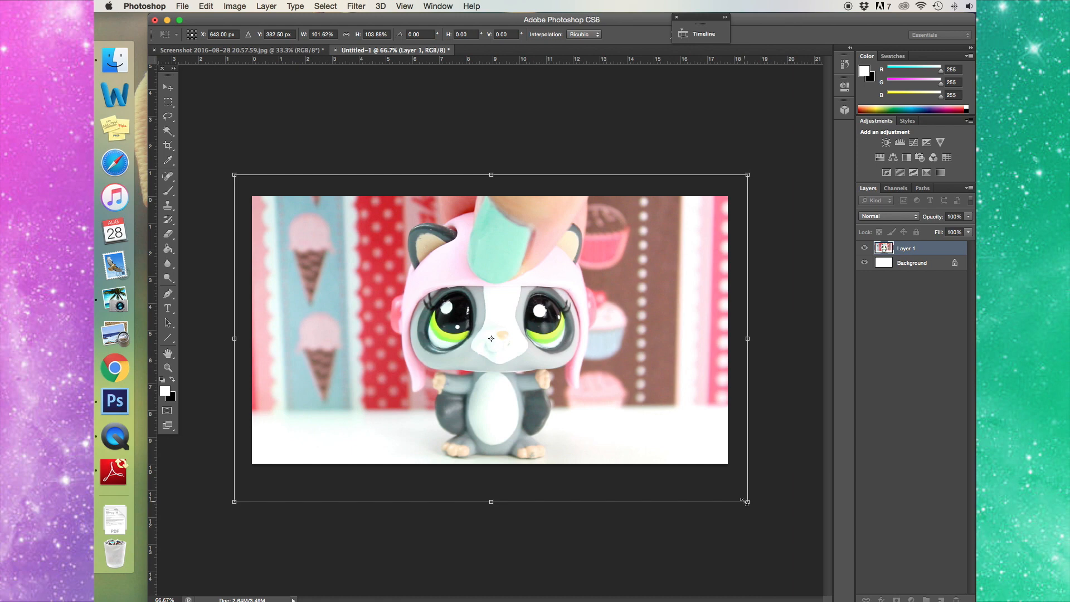
pyautogui.press('Return')
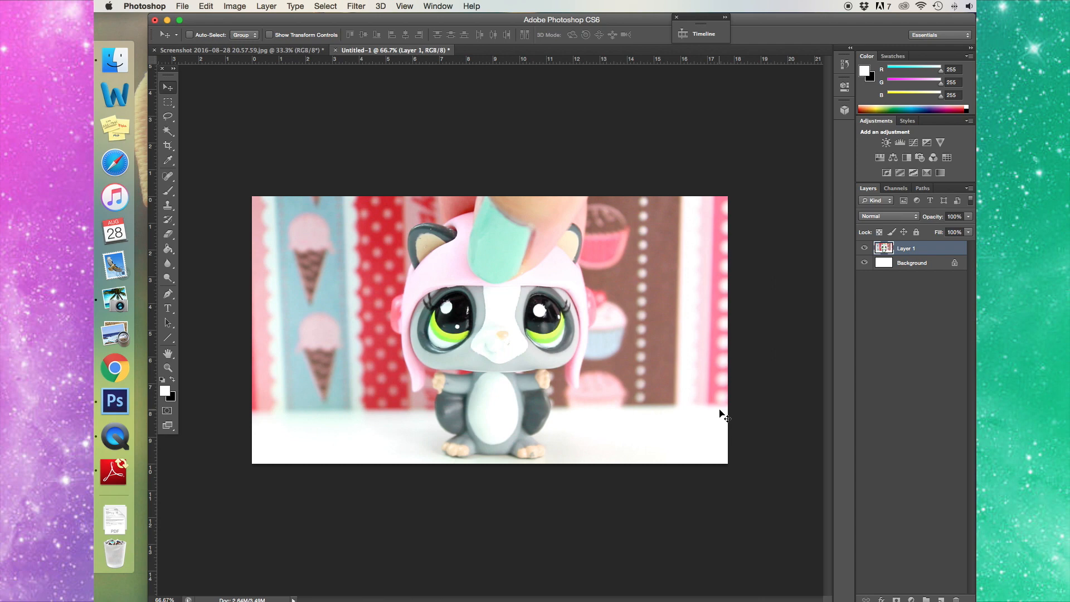
# - Type 'Reading' at the photo's upper left, move it fully onto the canvas and select it
pyautogui.click(168, 310)
pyautogui.click(276, 262)
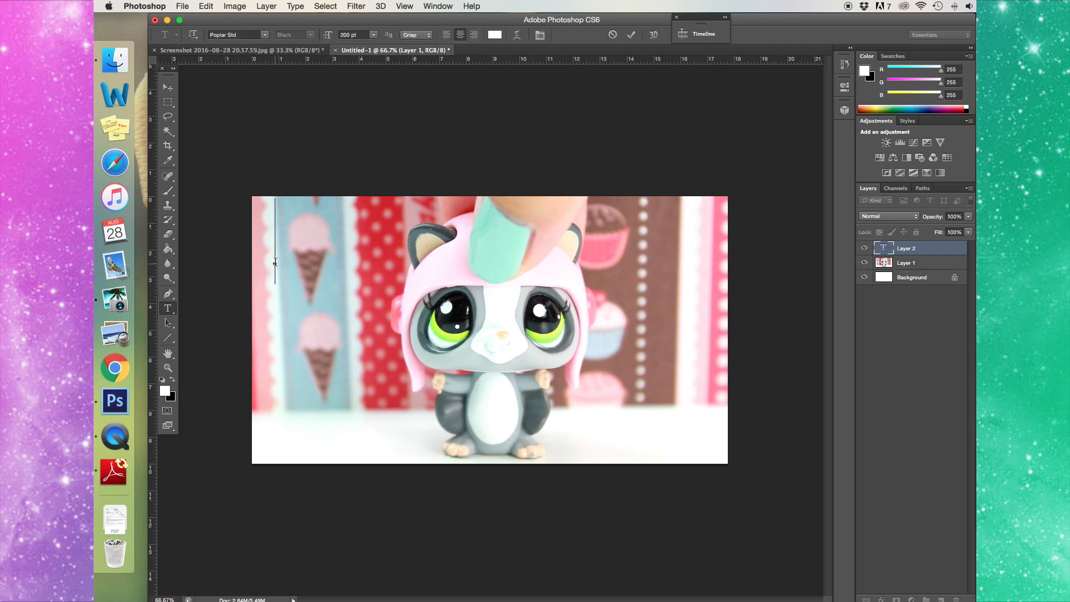
pyautogui.write('Loading')
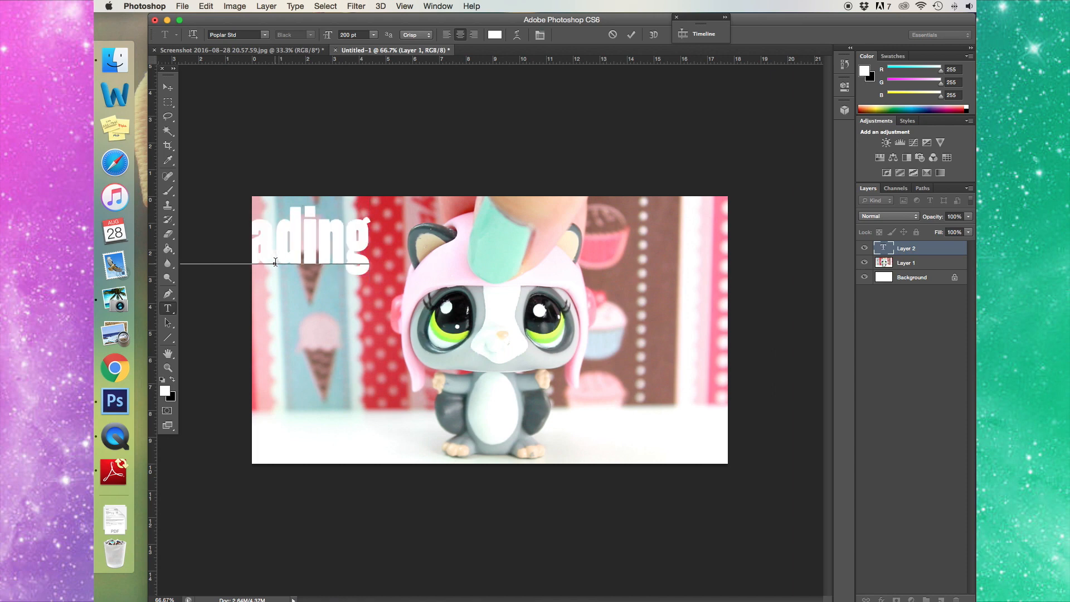
pyautogui.moveTo(342, 322); pyautogui.dragTo(425, 328)
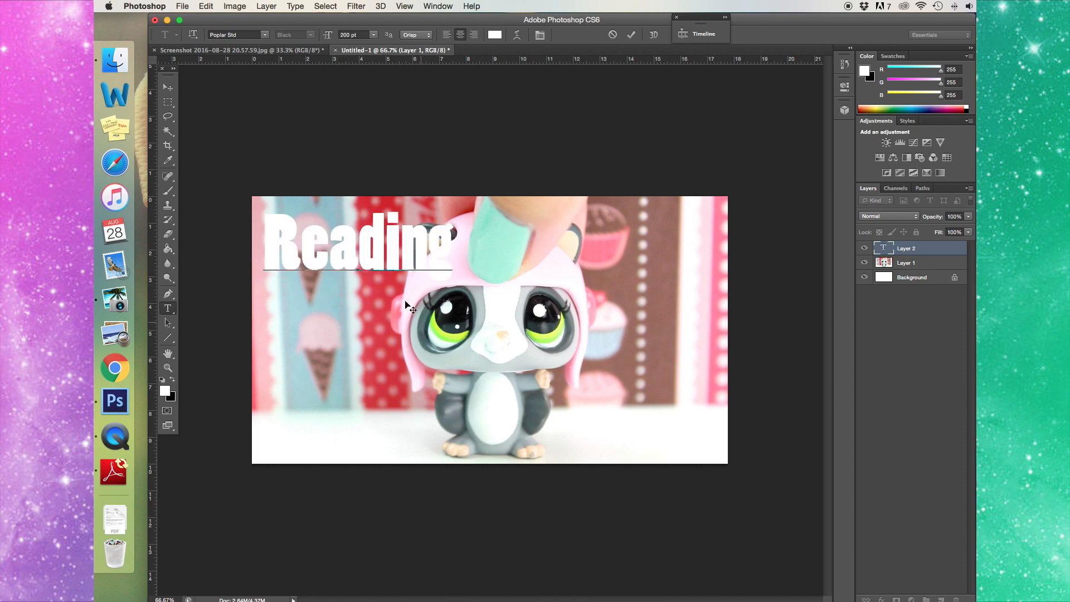
pyautogui.press('super+a')
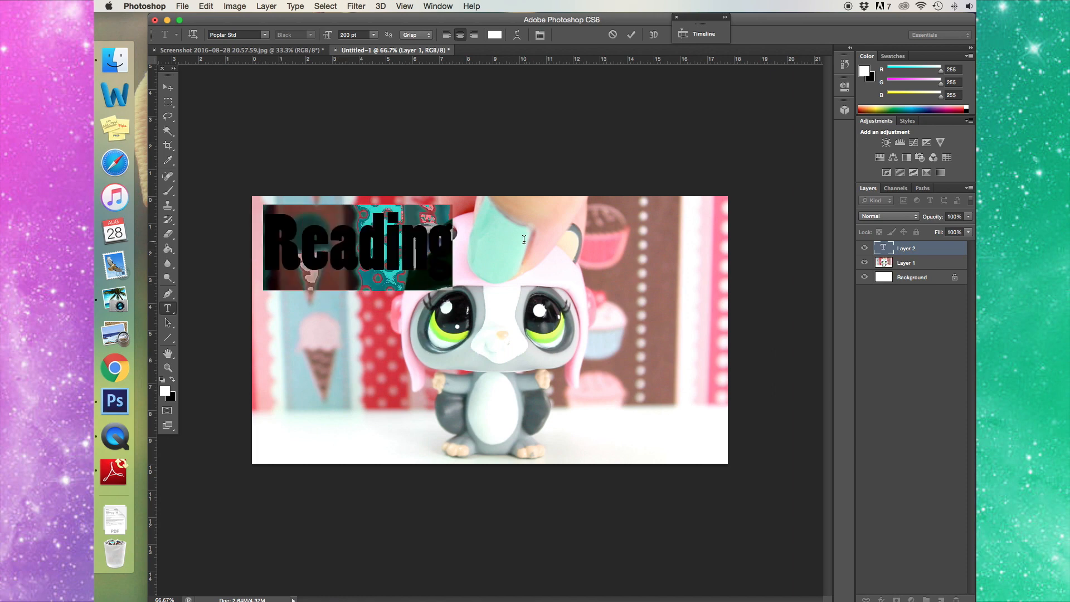
# - Open the text layer's Blending Options and add a black stroke, thickened to 7 px
pyautogui.click(271, 6)
pyautogui.moveTo(312, 73)
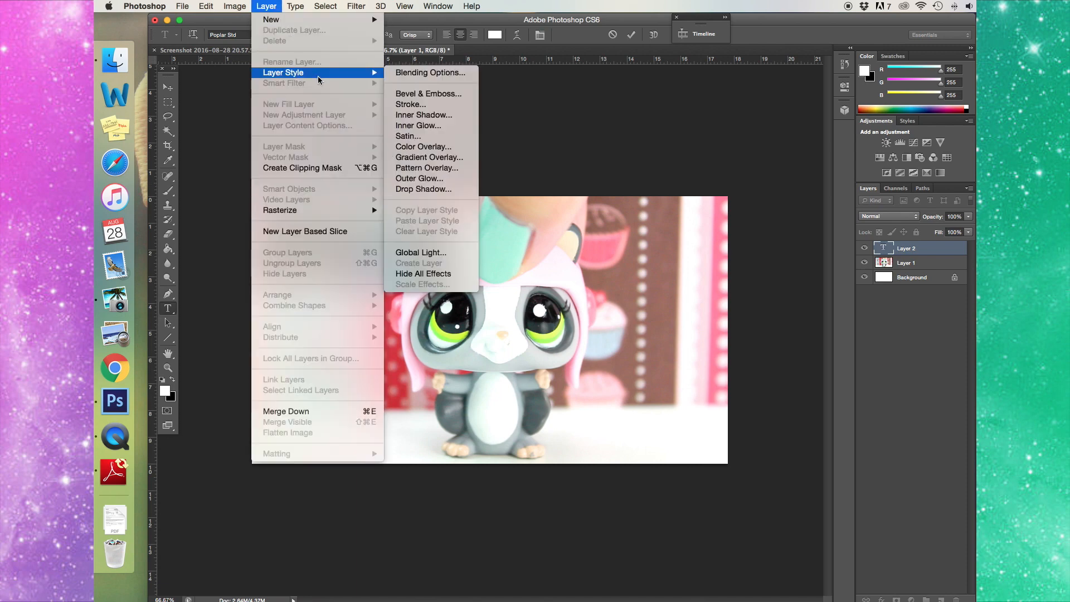
pyautogui.click(419, 73)
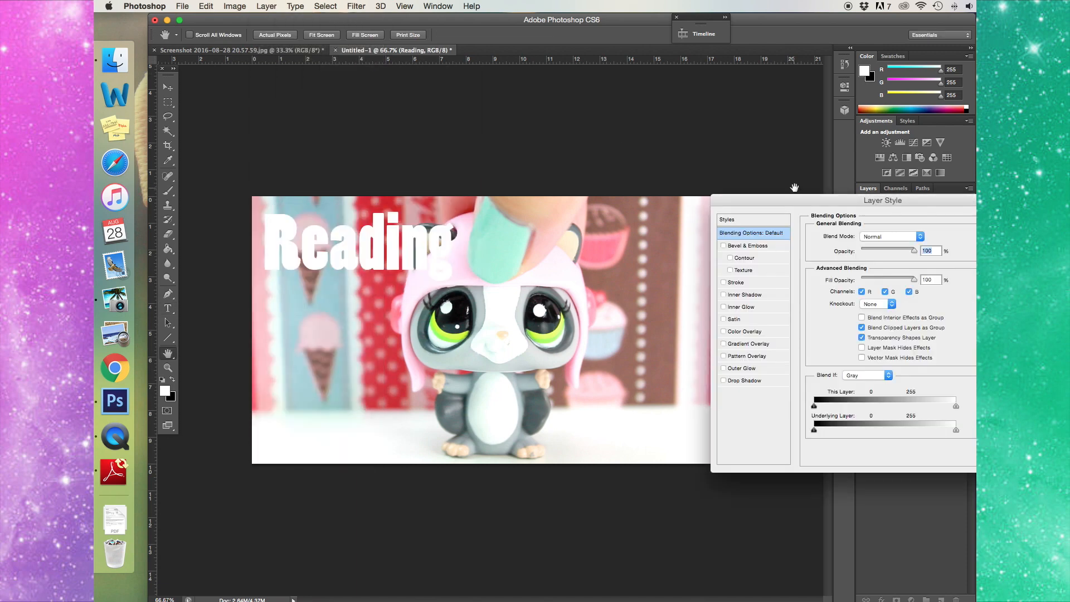
pyautogui.moveTo(795, 195); pyautogui.dragTo(558, 147)
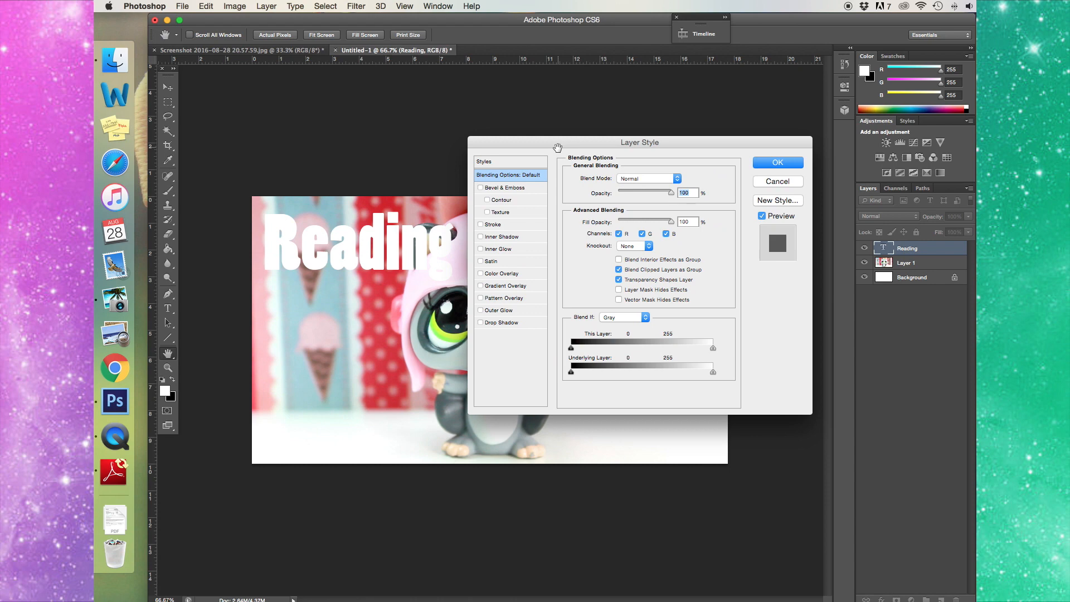
pyautogui.click(496, 225)
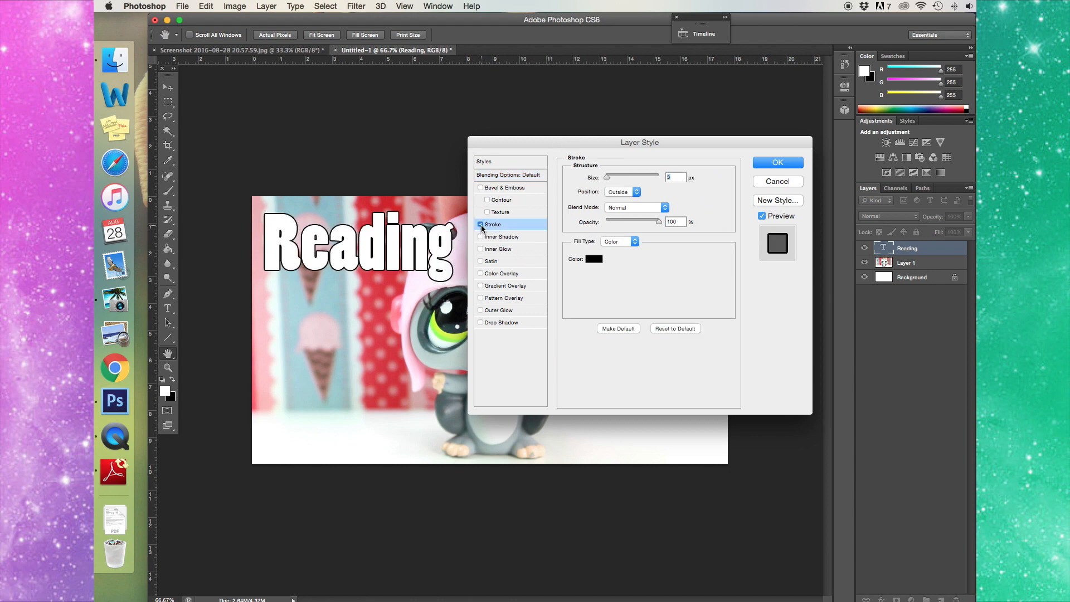
pyautogui.click(482, 226)
pyautogui.click(482, 225)
pyautogui.moveTo(608, 178); pyautogui.dragTo(609, 178)
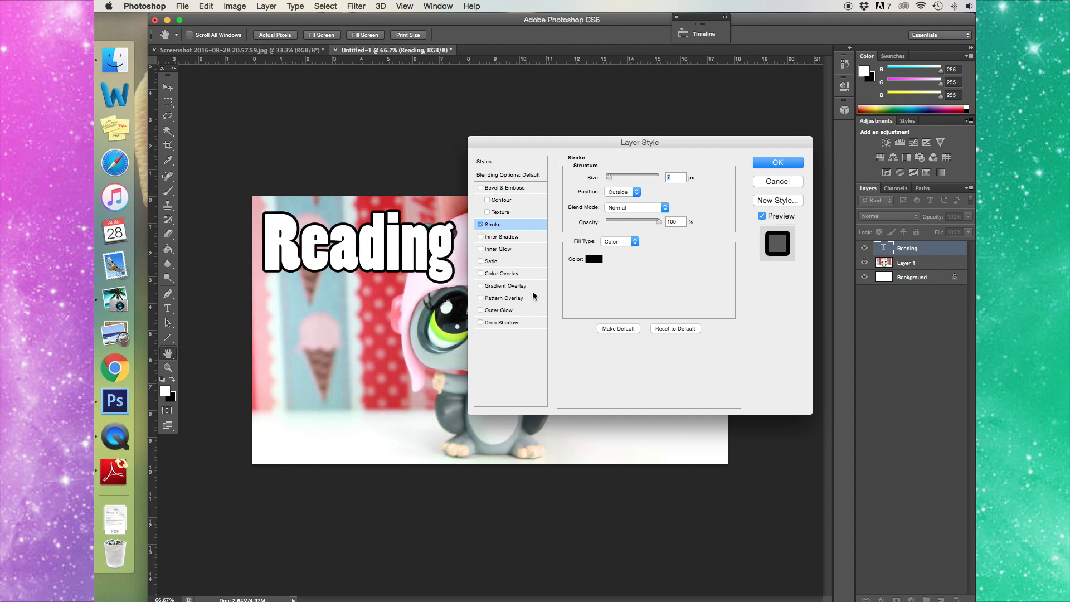
# - Add a drop shadow with a 15 px distance
pyautogui.click(480, 323)
pyautogui.click(504, 323)
pyautogui.moveTo(609, 229); pyautogui.dragTo(613, 229)
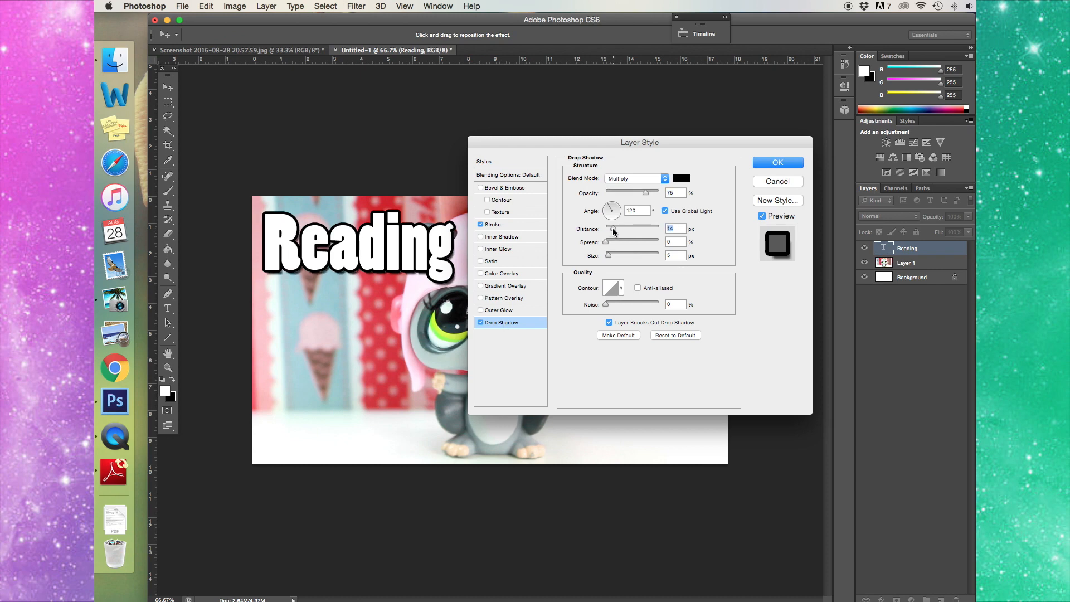
pyautogui.moveTo(613, 228); pyautogui.dragTo(614, 228)
# - Enable Bevel & Emboss, set the stroke size to 6 px and apply the styles
pyautogui.click(481, 189)
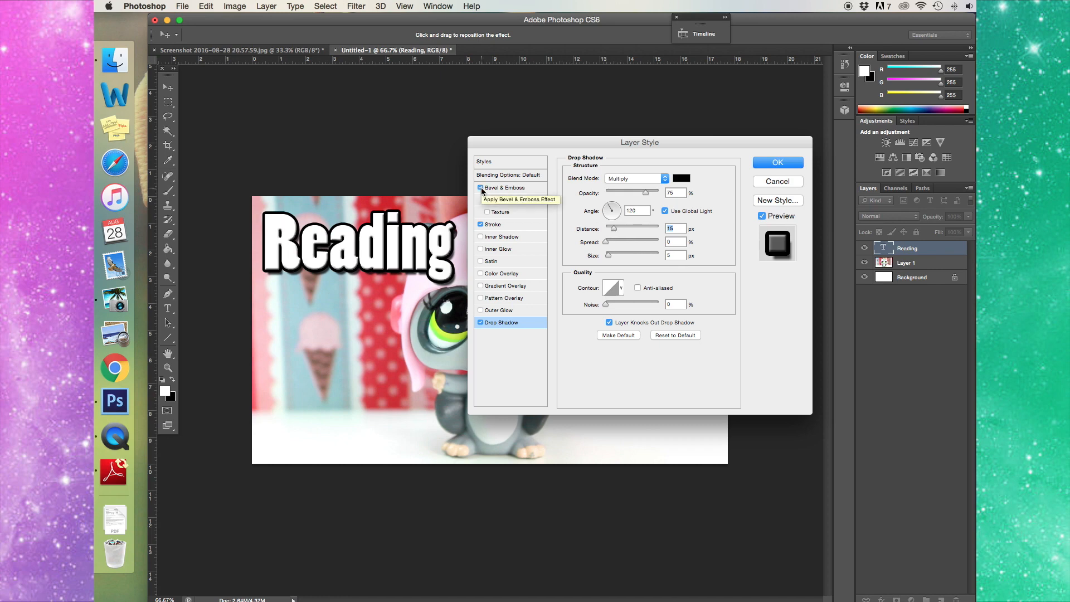
pyautogui.click(482, 188)
pyautogui.click(481, 188)
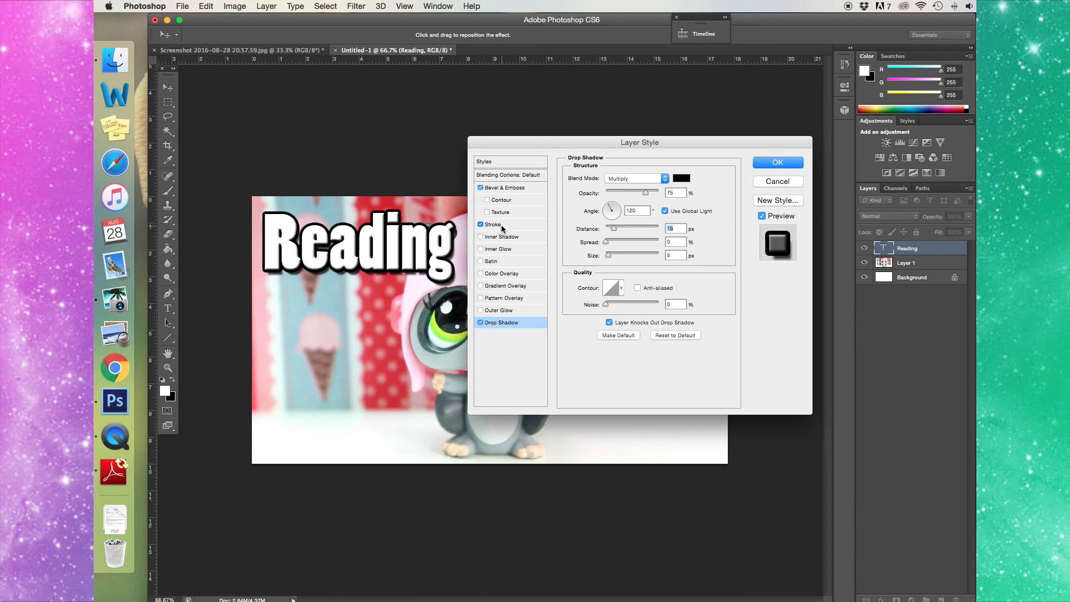
pyautogui.click(500, 225)
pyautogui.write('6')
pyautogui.click(769, 163)
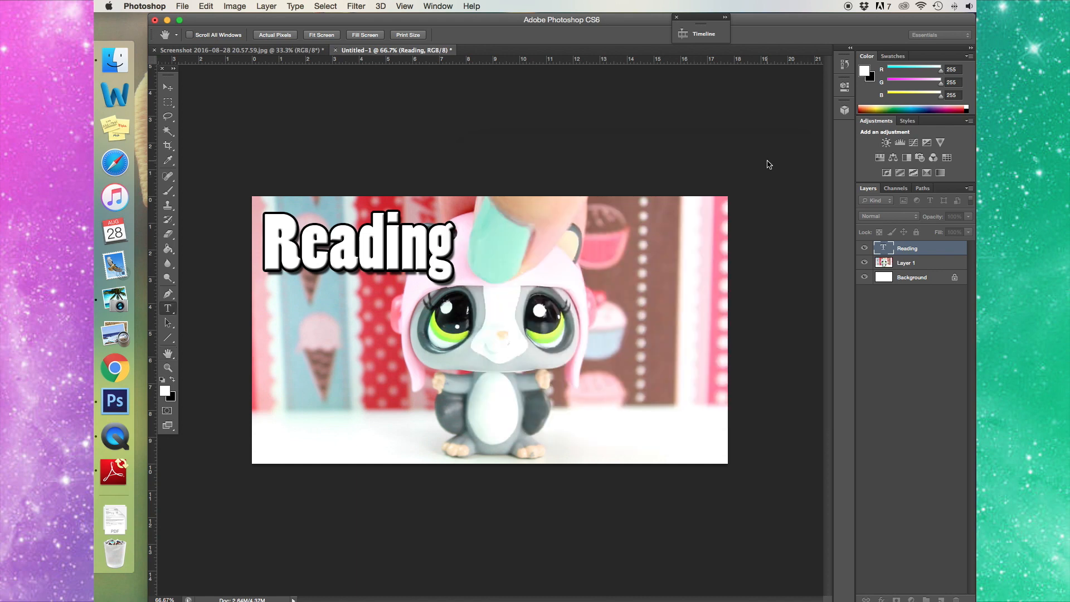
# - Select the Reading text and preview other fonts, then keep Poplar Std
pyautogui.click(408, 246)
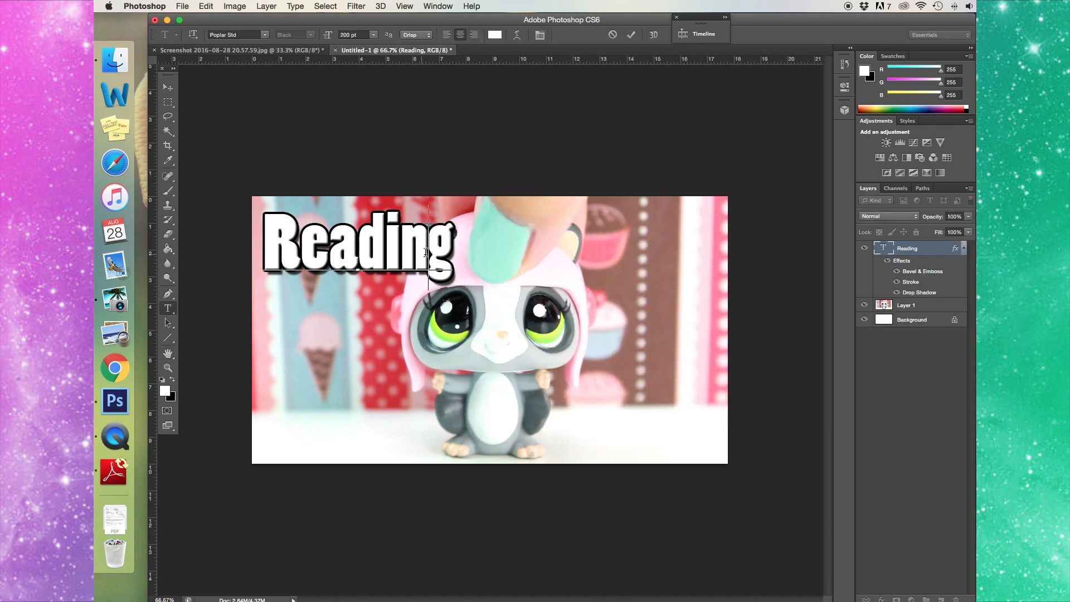
pyautogui.moveTo(456, 245); pyautogui.dragTo(257, 241)
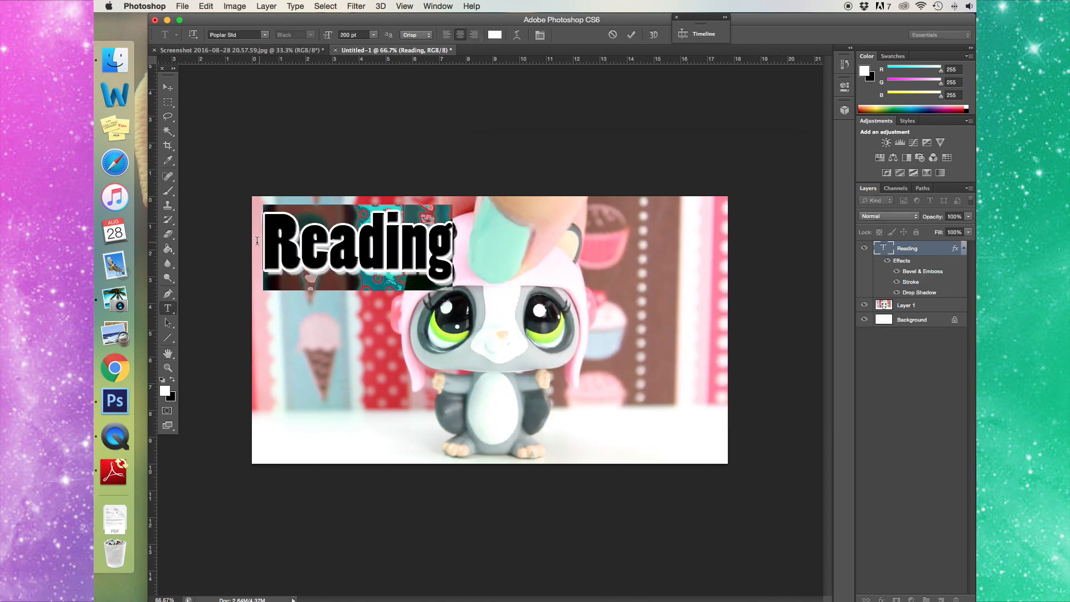
pyautogui.click(248, 33)
pyautogui.press('Return')
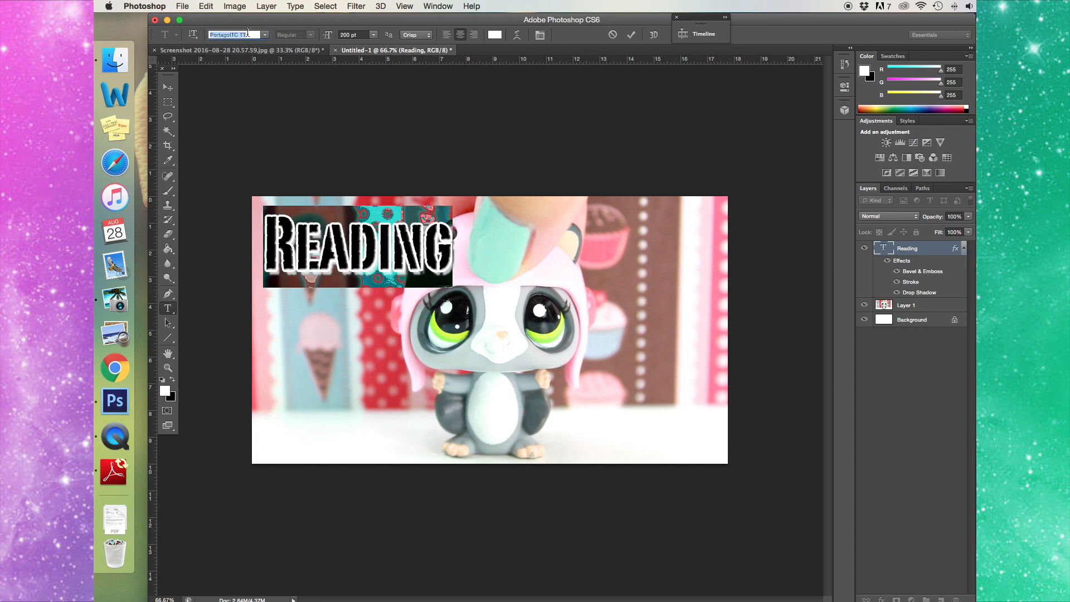
pyautogui.press('Down')
pyautogui.press('Down')
pyautogui.press('Down')
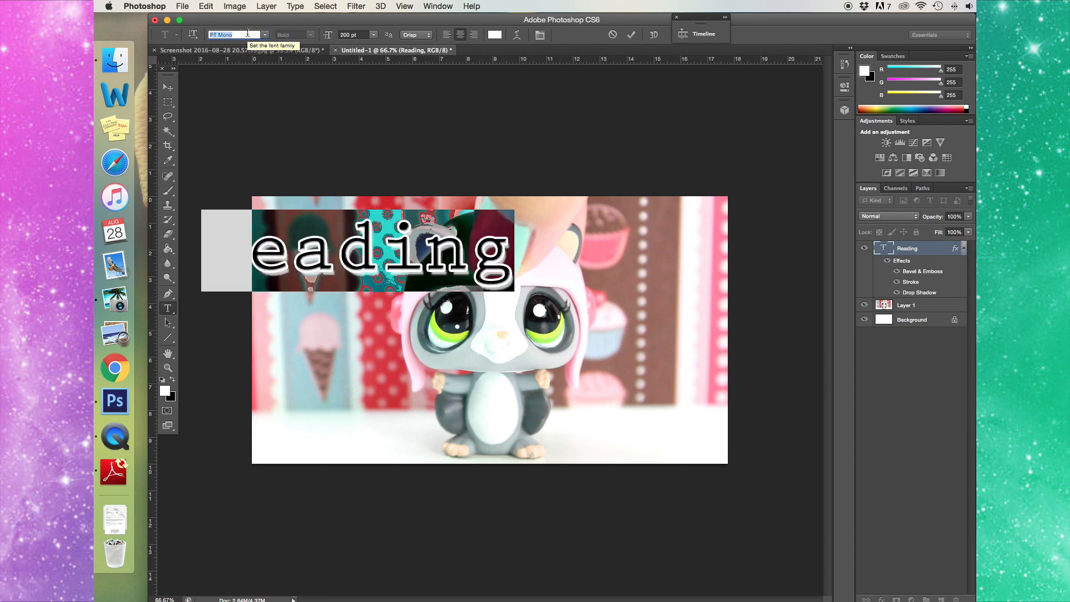
pyautogui.press('Down')
pyautogui.press('Down')
pyautogui.press('Down')
pyautogui.press('Down')
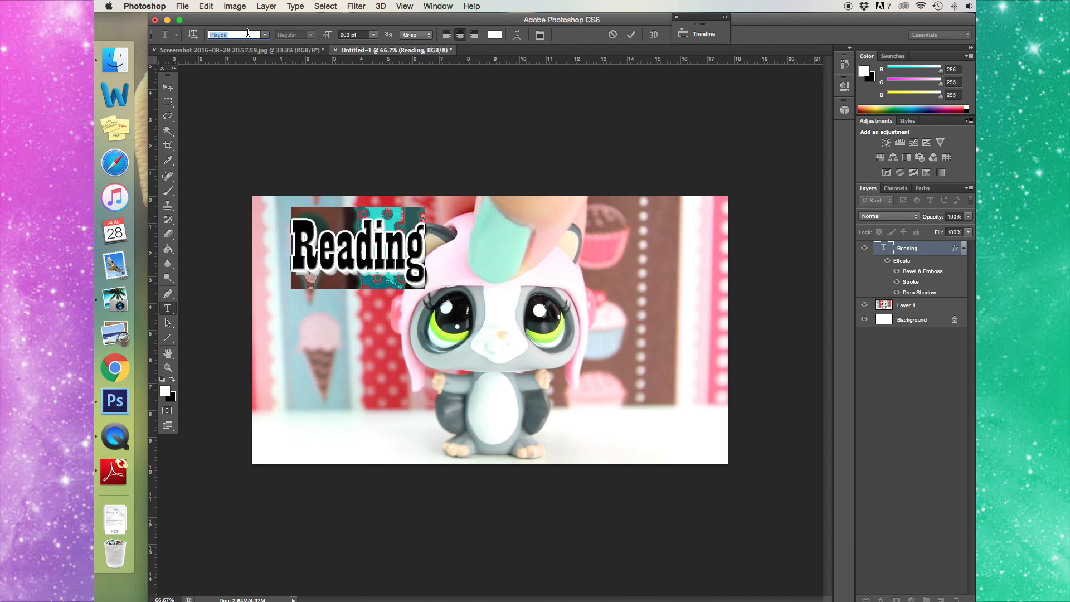
pyautogui.press('Up')
pyautogui.press('Up')
pyautogui.press('Up')
pyautogui.press('Up')
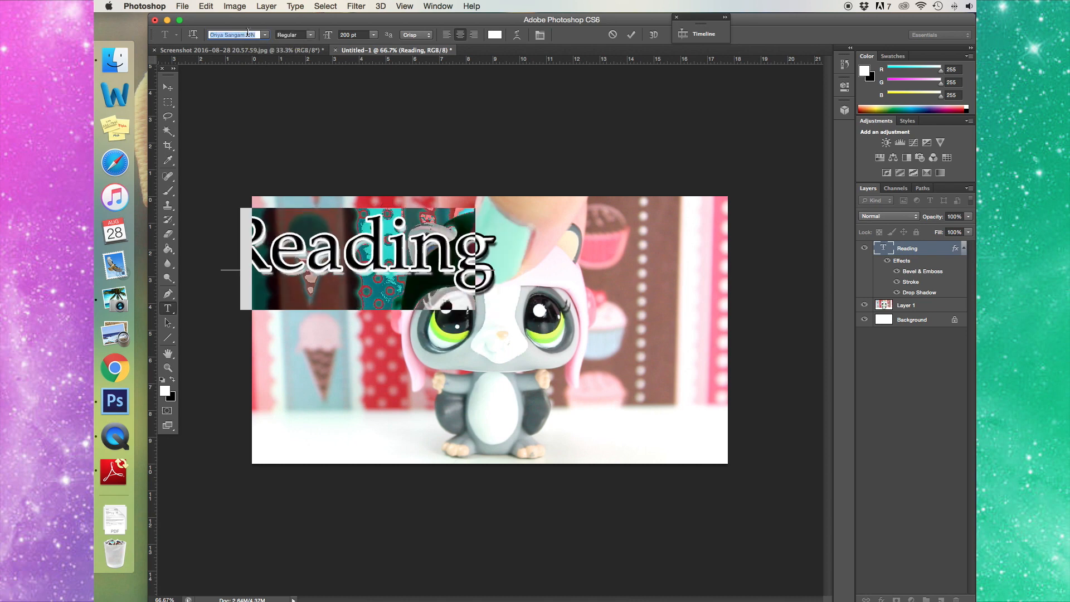
pyautogui.press('Up')
pyautogui.press('Up')
pyautogui.press('Up')
pyautogui.press('Up')
pyautogui.press('Up')
pyautogui.press('Up')
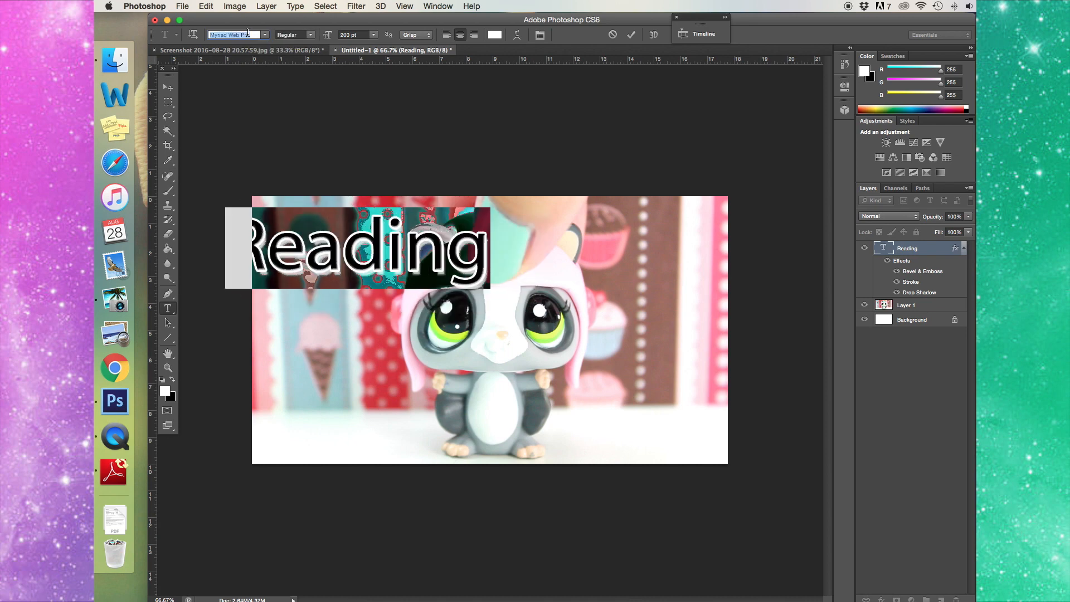
pyautogui.press('Down')
pyautogui.press('Down')
pyautogui.press('Down')
pyautogui.press('Down')
pyautogui.press('Down')
pyautogui.press('Down')
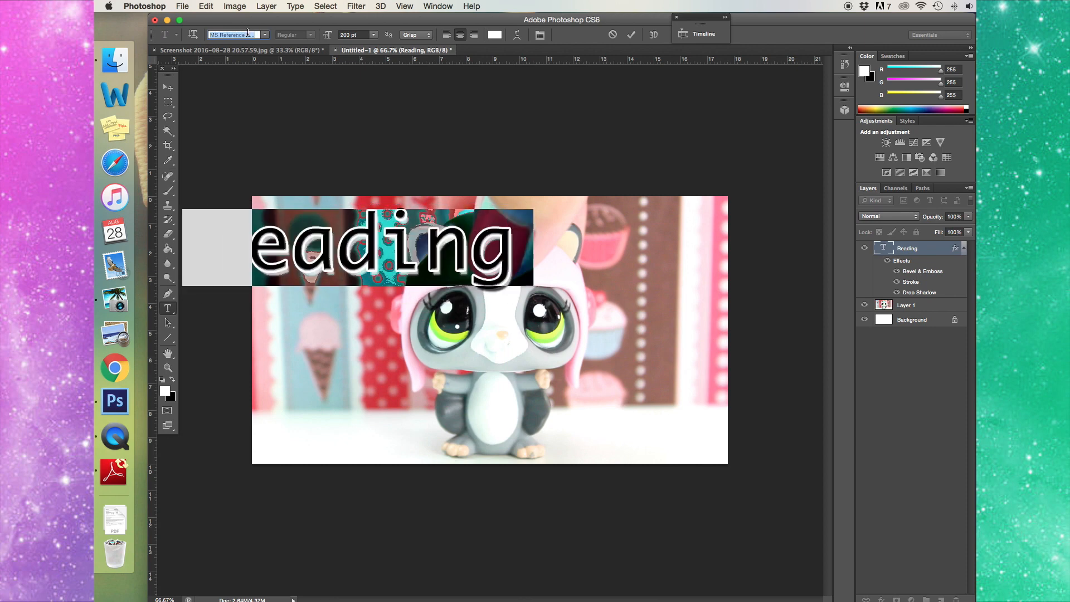
pyautogui.press('Down')
pyautogui.press('Down')
pyautogui.press('Down')
pyautogui.press('Down')
pyautogui.press('Down')
pyautogui.press('Down')
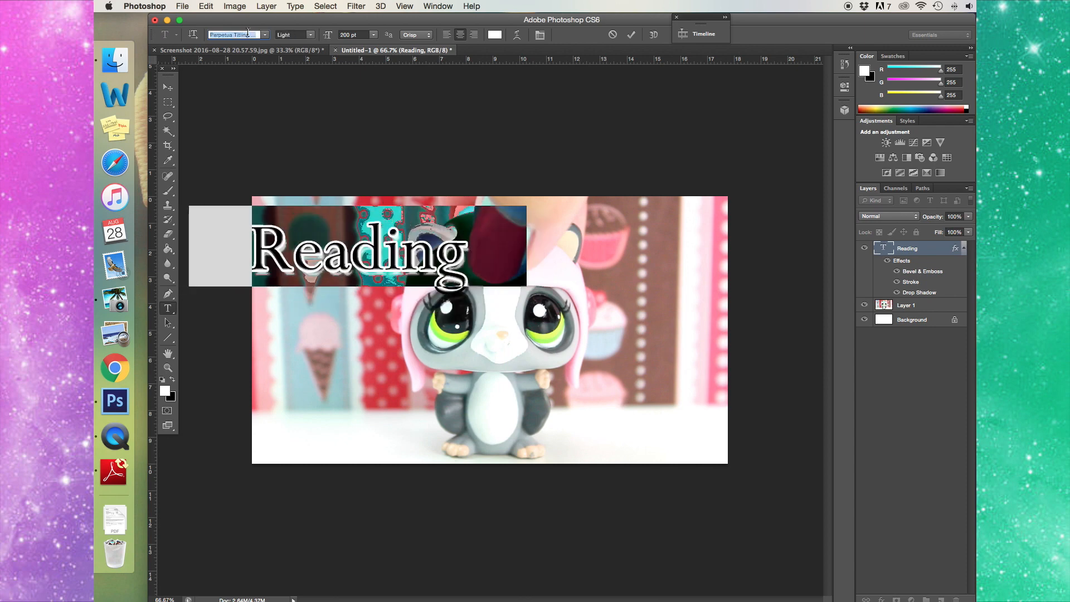
pyautogui.press('Down')
pyautogui.press('Down')
pyautogui.press('Down')
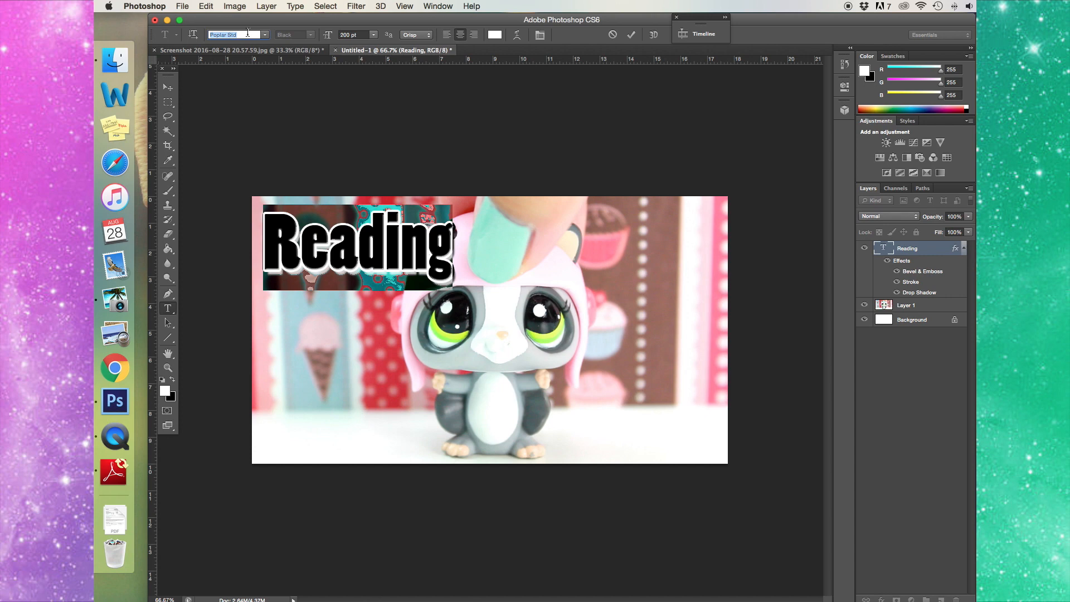
pyautogui.click(427, 246)
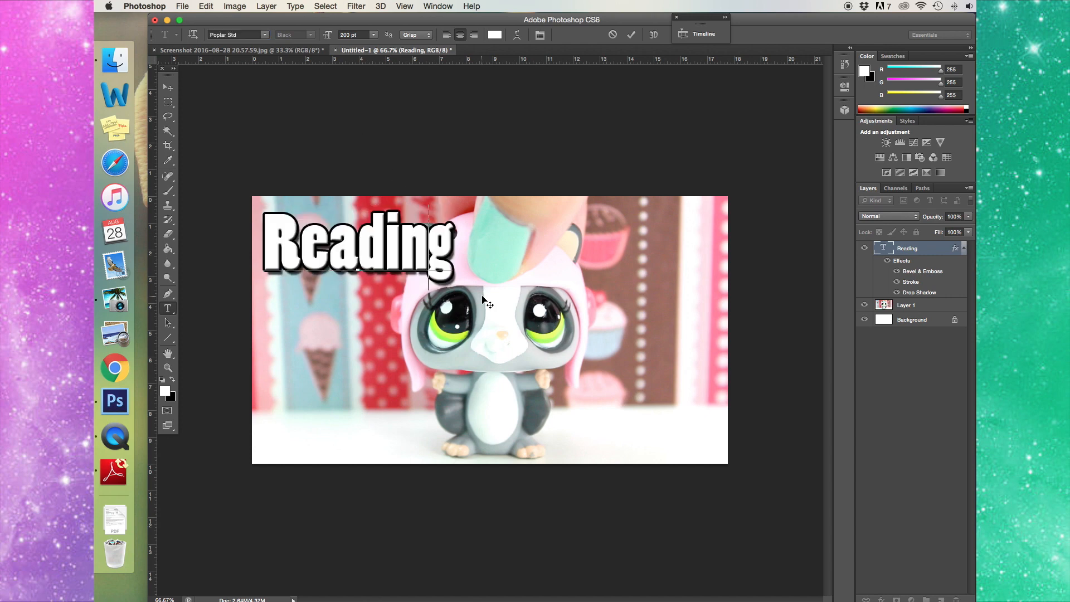
# - Rotate the Reading title about 13° counter-clockwise with Free Transform
pyautogui.click(204, 6)
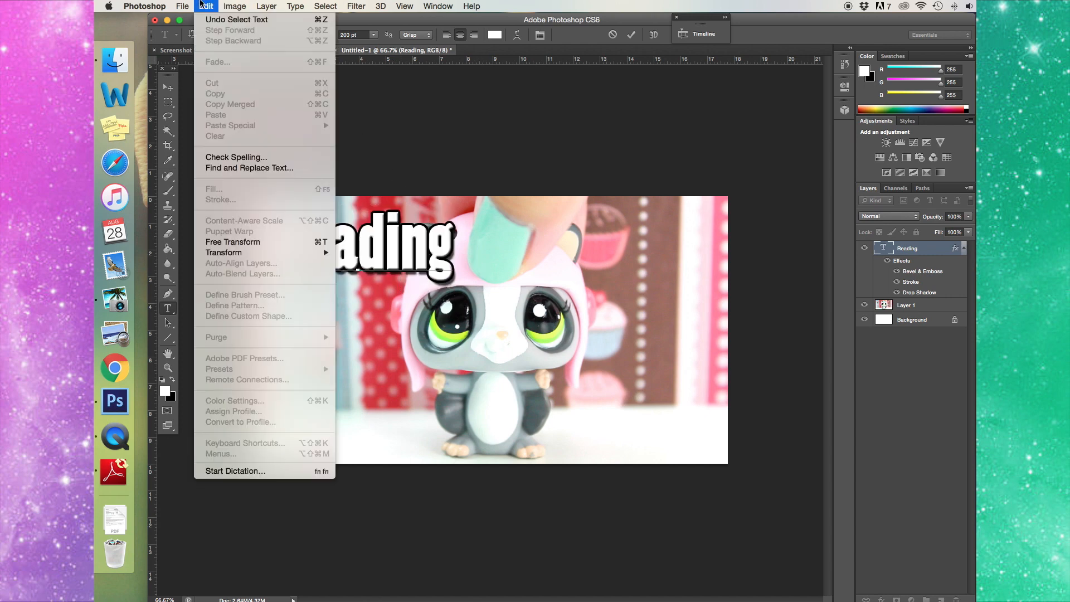
pyautogui.click(266, 243)
pyautogui.moveTo(497, 237); pyautogui.dragTo(490, 194)
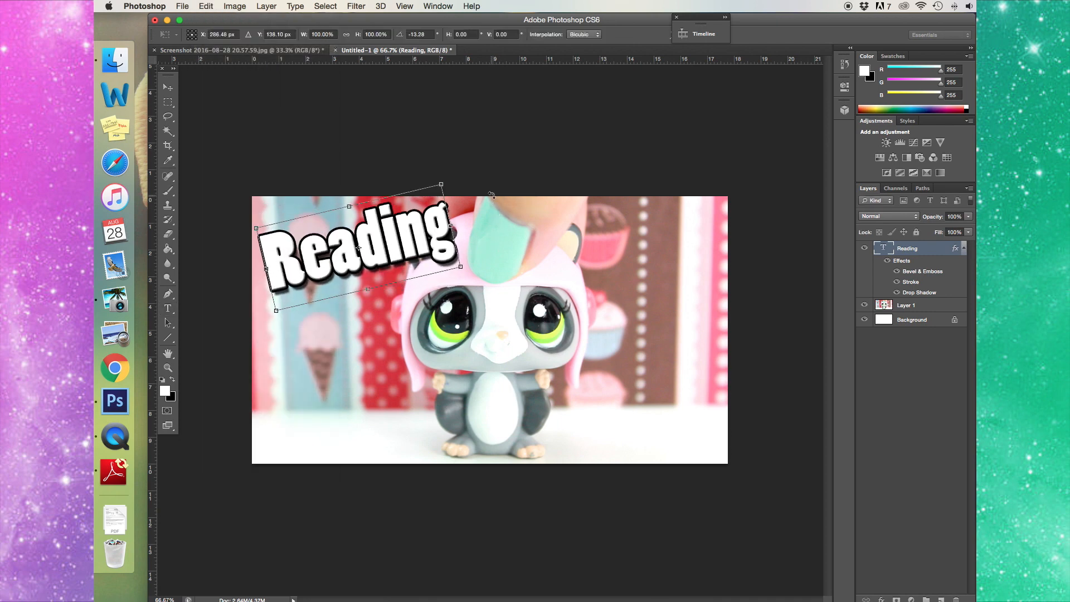
pyautogui.press('Return')
# - Enlarge Reading to 220 pt and position it in the top-left area
pyautogui.click(419, 241)
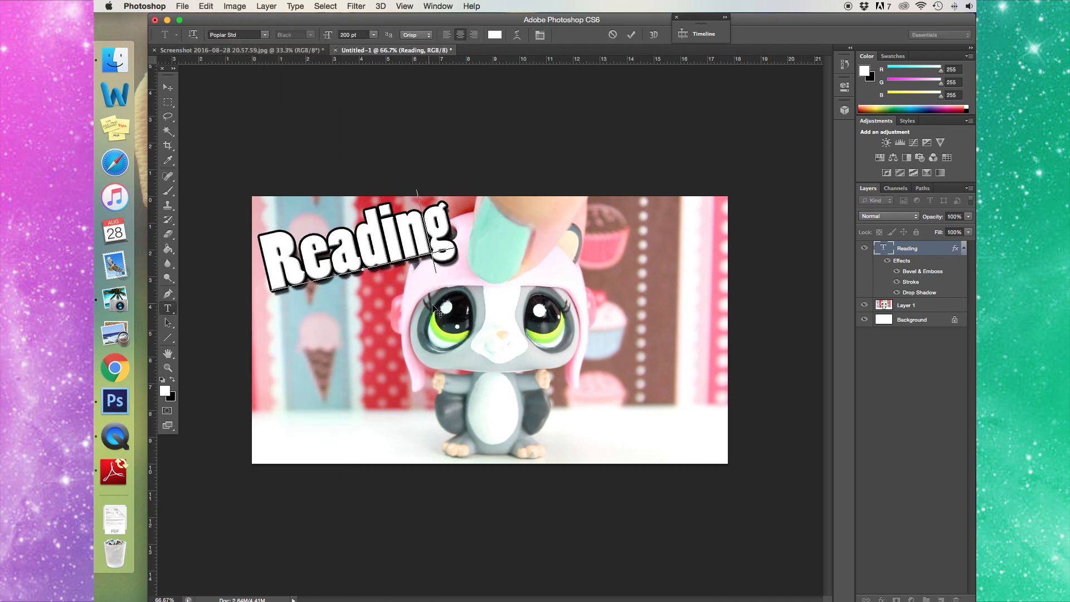
pyautogui.moveTo(435, 306); pyautogui.dragTo(428, 326)
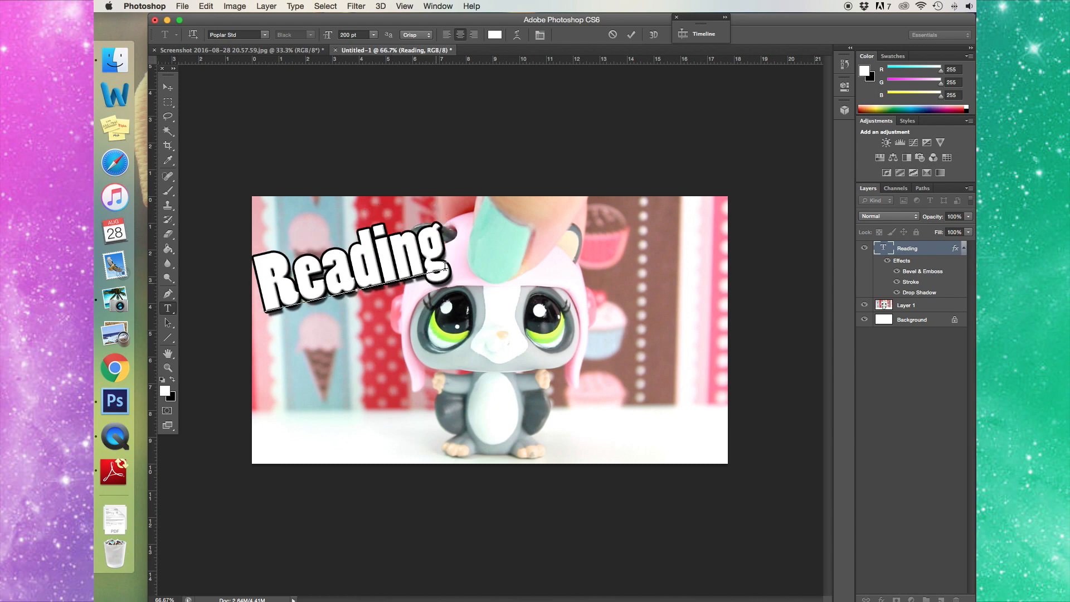
pyautogui.moveTo(446, 250); pyautogui.dragTo(249, 279)
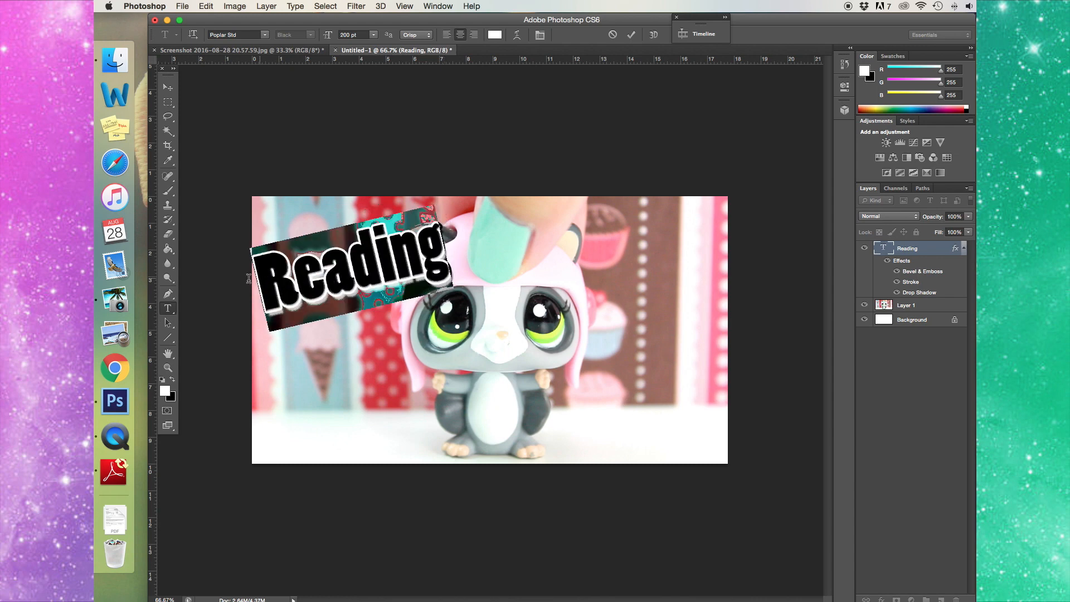
pyautogui.click(348, 35)
pyautogui.write('220')
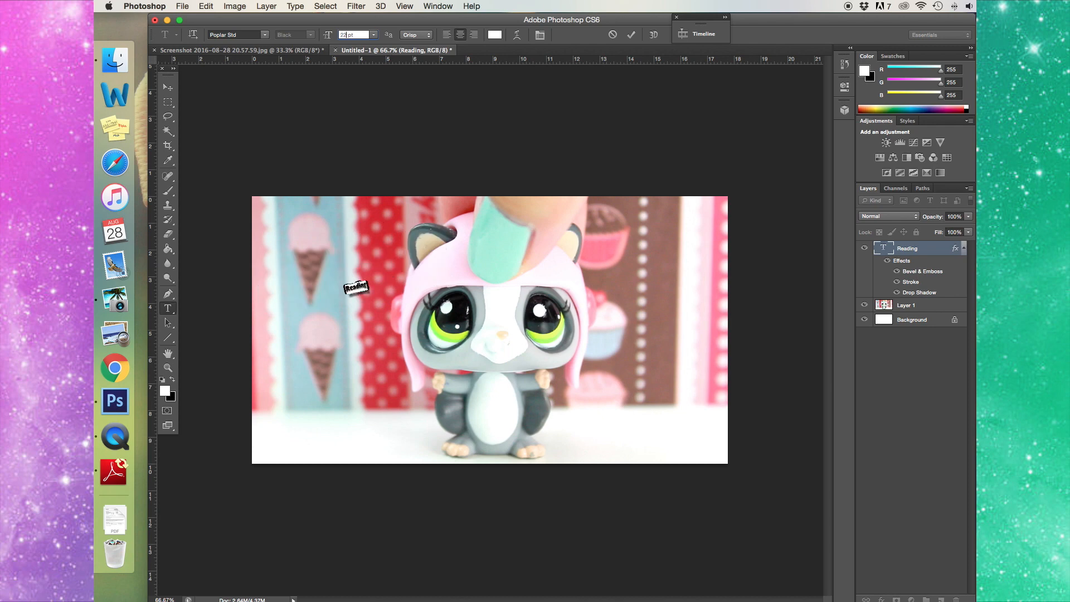
pyautogui.press('Return')
pyautogui.moveTo(446, 384); pyautogui.dragTo(449, 379)
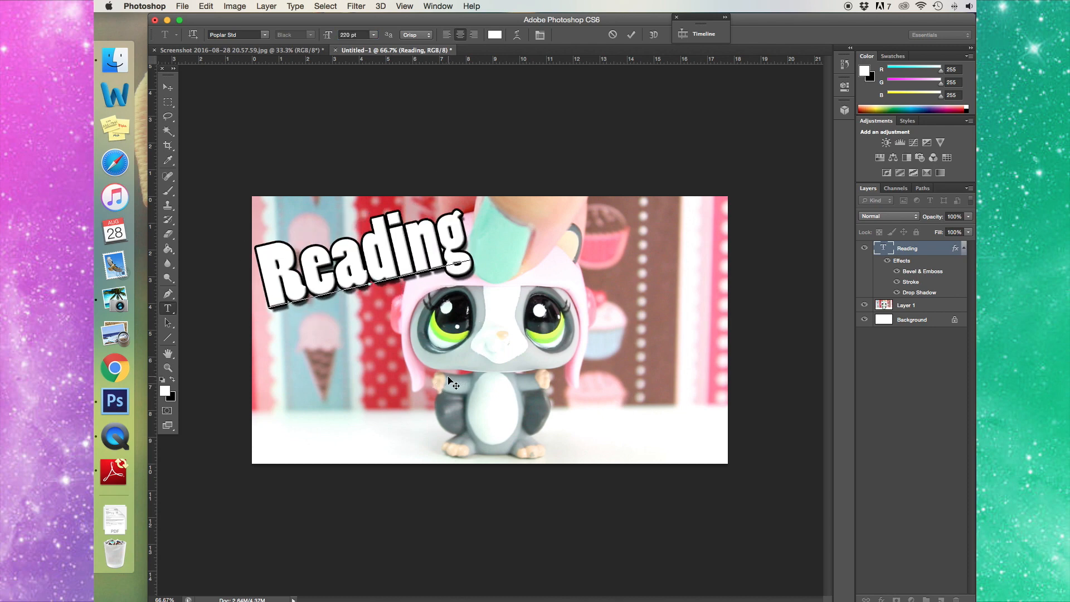
pyautogui.click(168, 88)
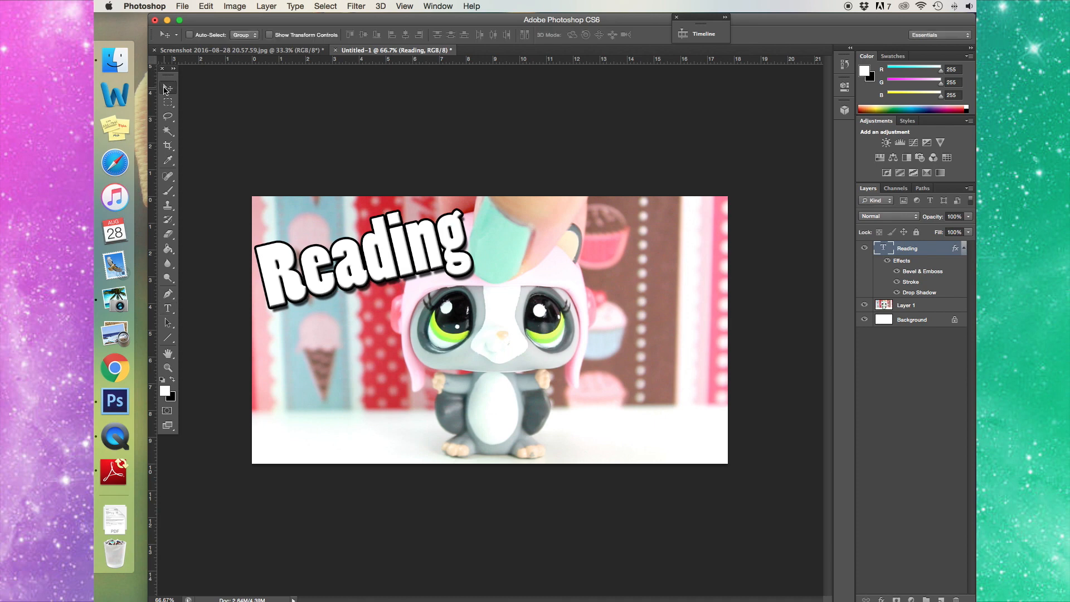
# - Duplicate the Reading layer as a new layer named Nice
pyautogui.rightClick(915, 251)
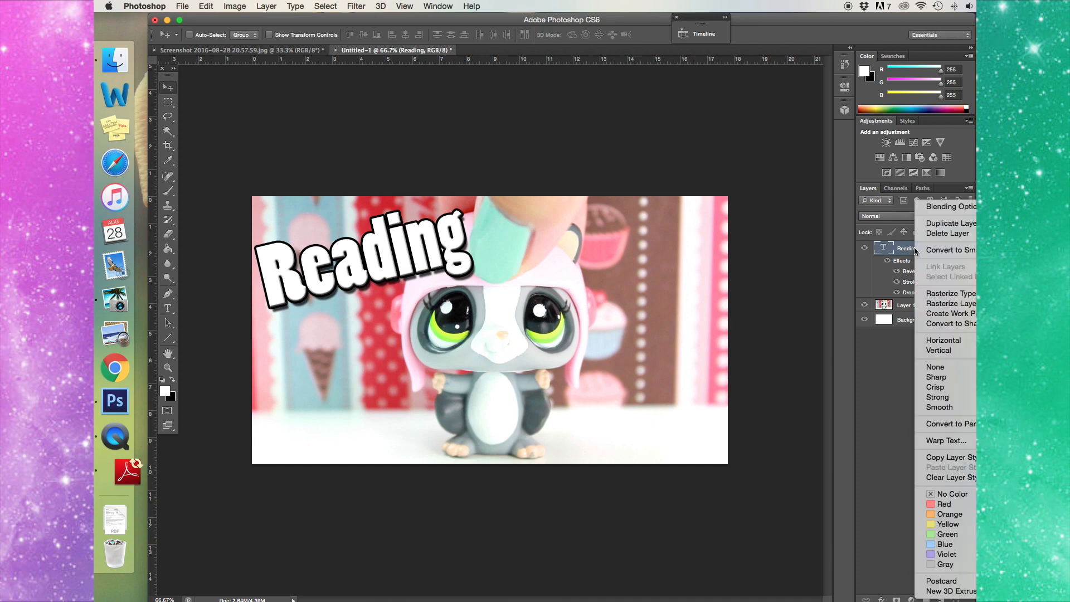
pyautogui.click(932, 224)
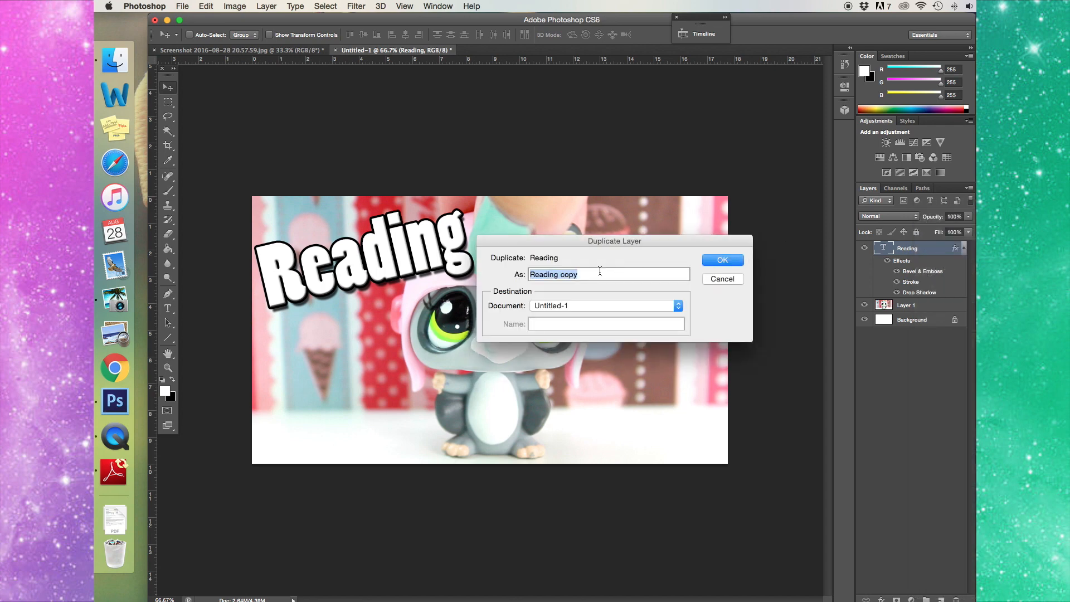
pyautogui.write('Nice')
pyautogui.press('Return')
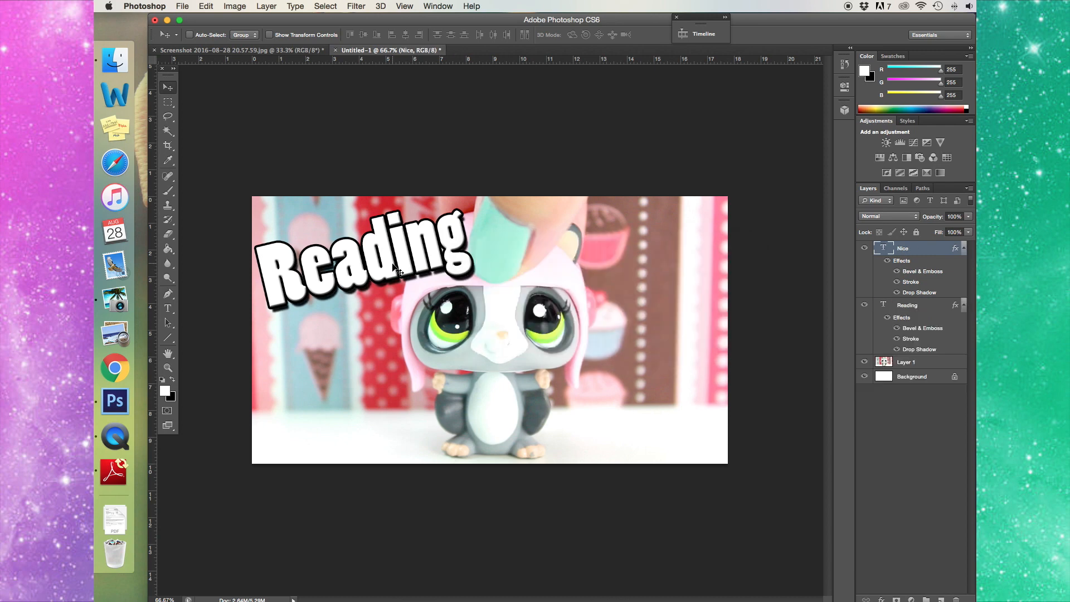
# - Move the copy below Reading and change its text to 'Nice'
pyautogui.click(168, 309)
pyautogui.click(306, 275)
pyautogui.moveTo(369, 320); pyautogui.dragTo(386, 412)
pyautogui.press('super+a')
pyautogui.write('Nice')
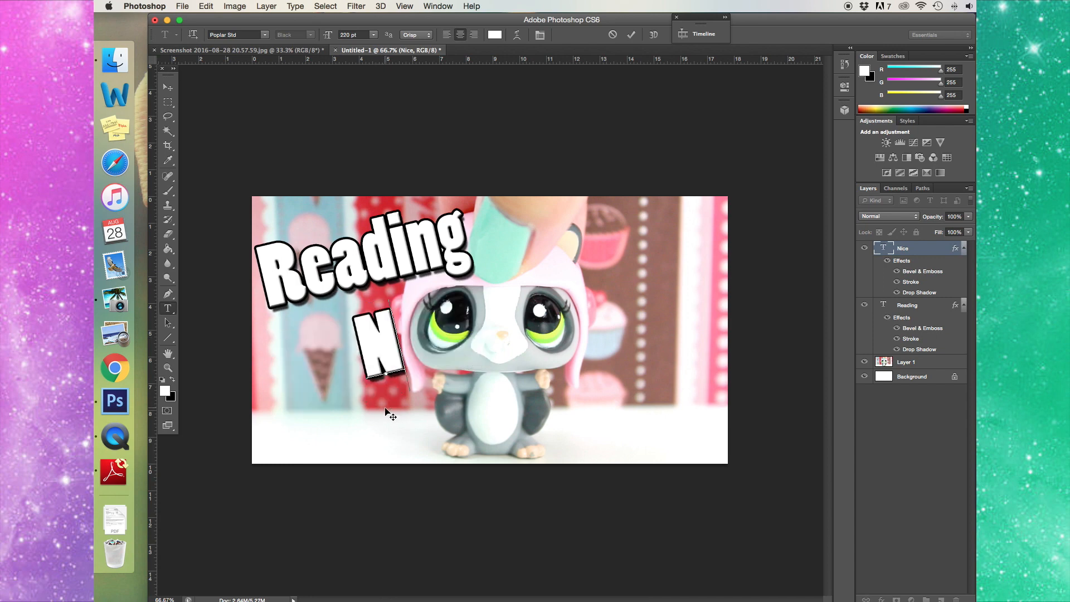
pyautogui.click(205, 7)
# - Tilt Nice about 11° clockwise and move it to the upper right of the image
pyautogui.click(287, 244)
pyautogui.moveTo(459, 297); pyautogui.dragTo(469, 314)
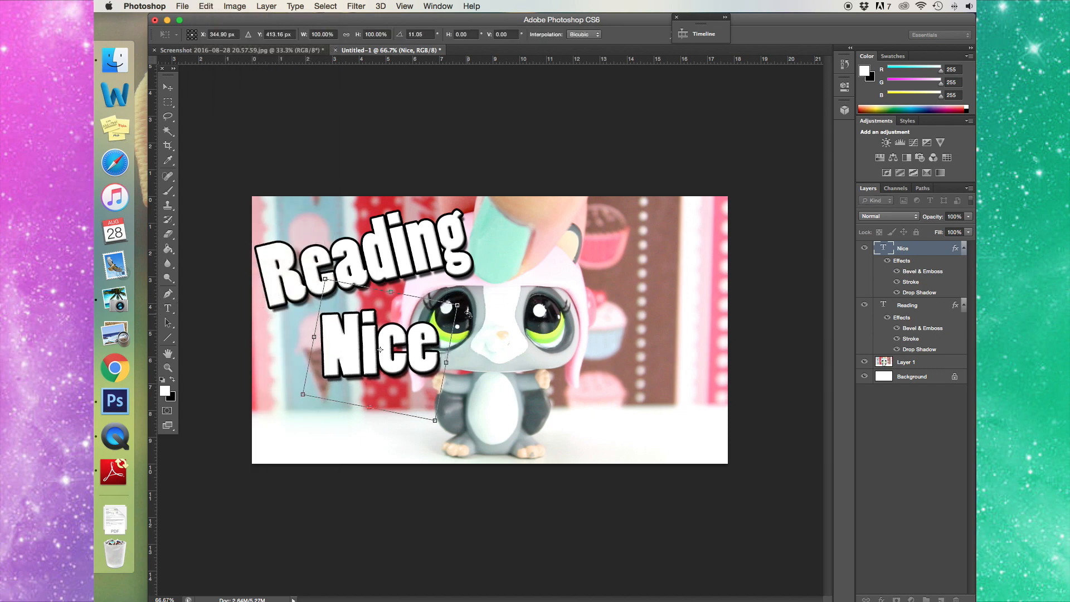
pyautogui.press('Return')
pyautogui.click(372, 379)
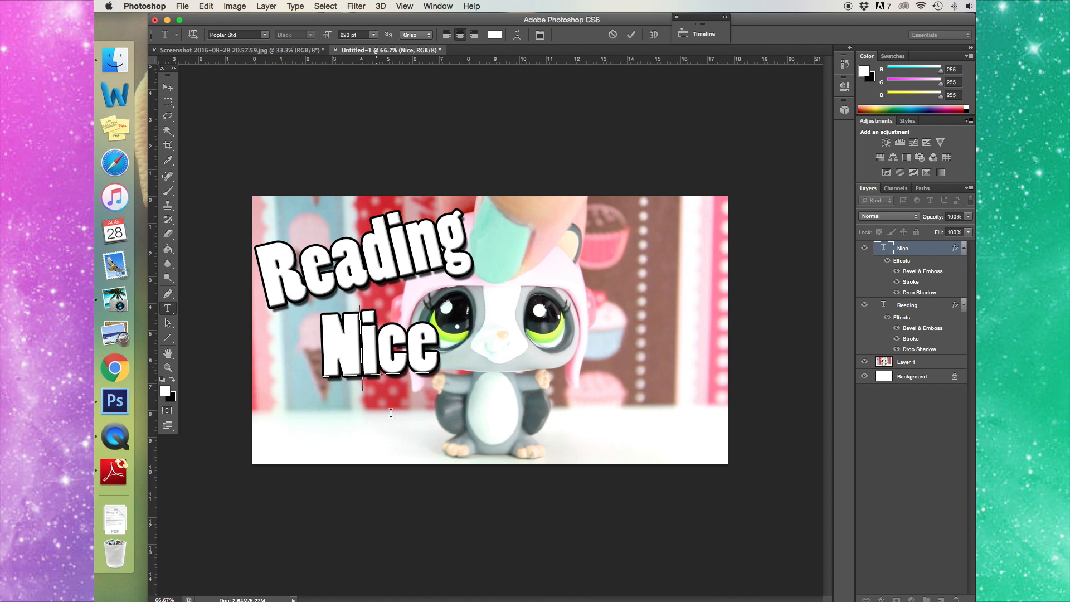
pyautogui.moveTo(368, 462); pyautogui.dragTo(644, 323)
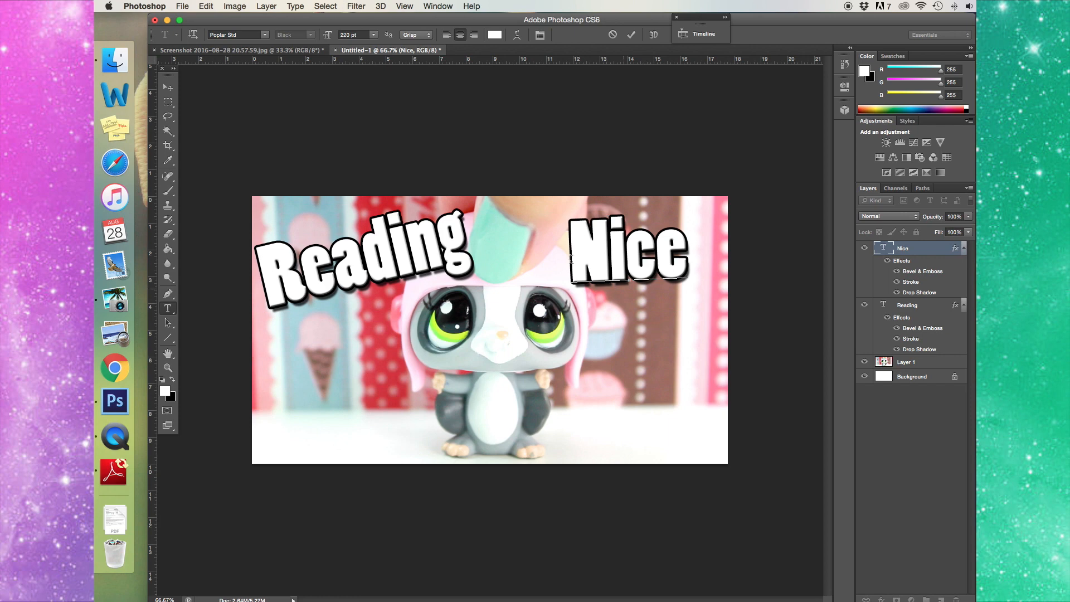
# - Rotate Nice a further 11.7° clockwise with Free Transform
pyautogui.click(206, 6)
pyautogui.click(270, 243)
pyautogui.moveTo(695, 226); pyautogui.dragTo(718, 240)
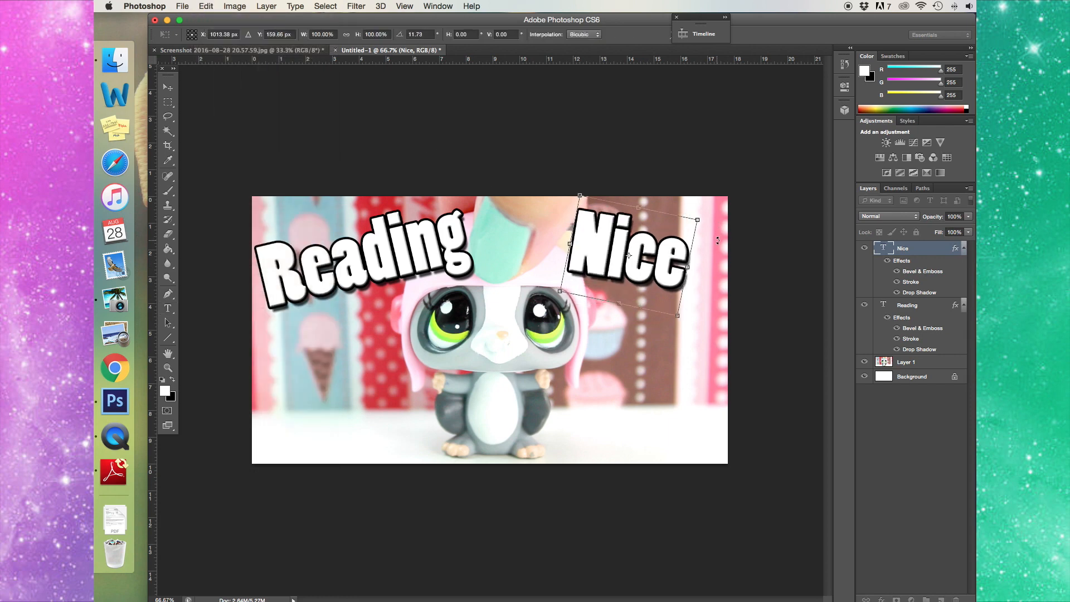
pyautogui.press('Return')
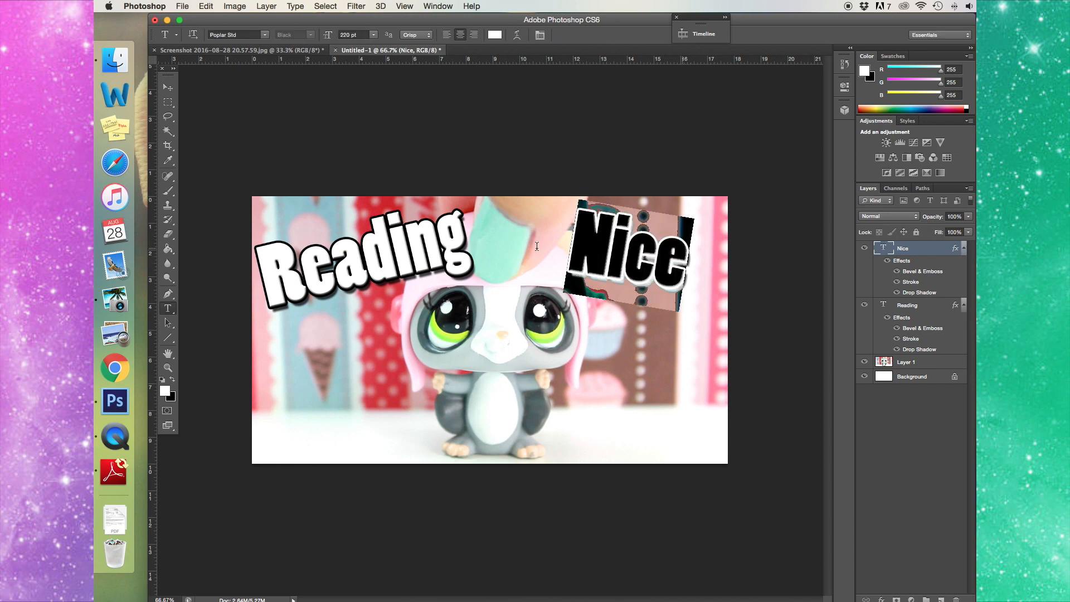
pyautogui.click(231, 34)
# - Preview several fonts on Nice, then apply the Bebas font
pyautogui.press('Down')
pyautogui.press('Down')
pyautogui.press('Down')
pyautogui.press('Down')
pyautogui.press('Down')
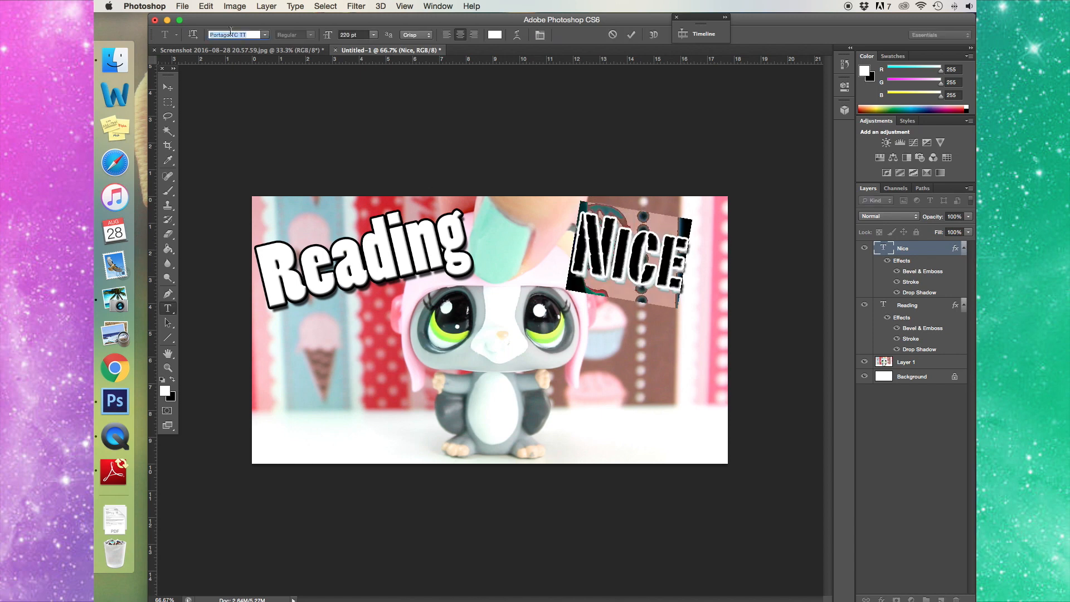
pyautogui.press('Down')
pyautogui.press('Down')
pyautogui.press('Down')
pyautogui.press('Down')
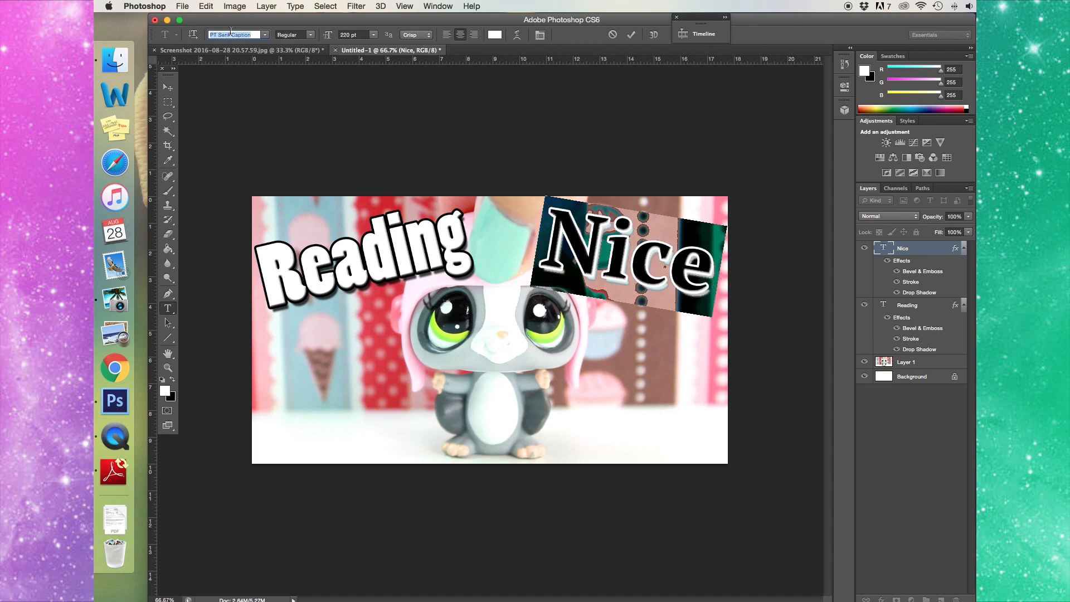
pyautogui.press('Down')
pyautogui.press('Down')
pyautogui.press('Down')
pyautogui.press('Down')
pyautogui.press('Down')
pyautogui.press('Down')
pyautogui.press('Down')
pyautogui.press('Down')
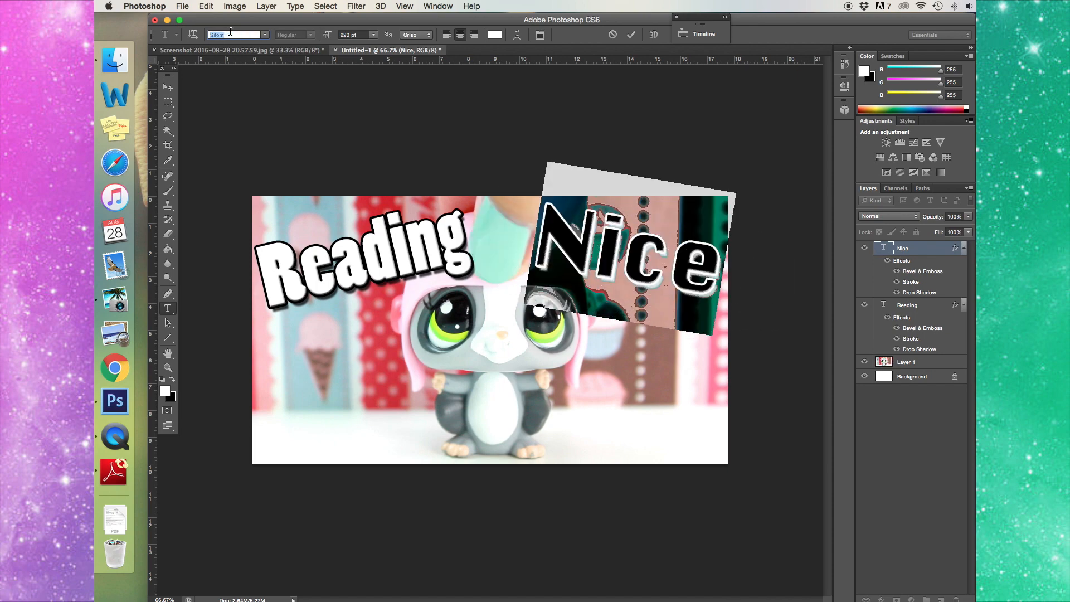
pyautogui.click(265, 35)
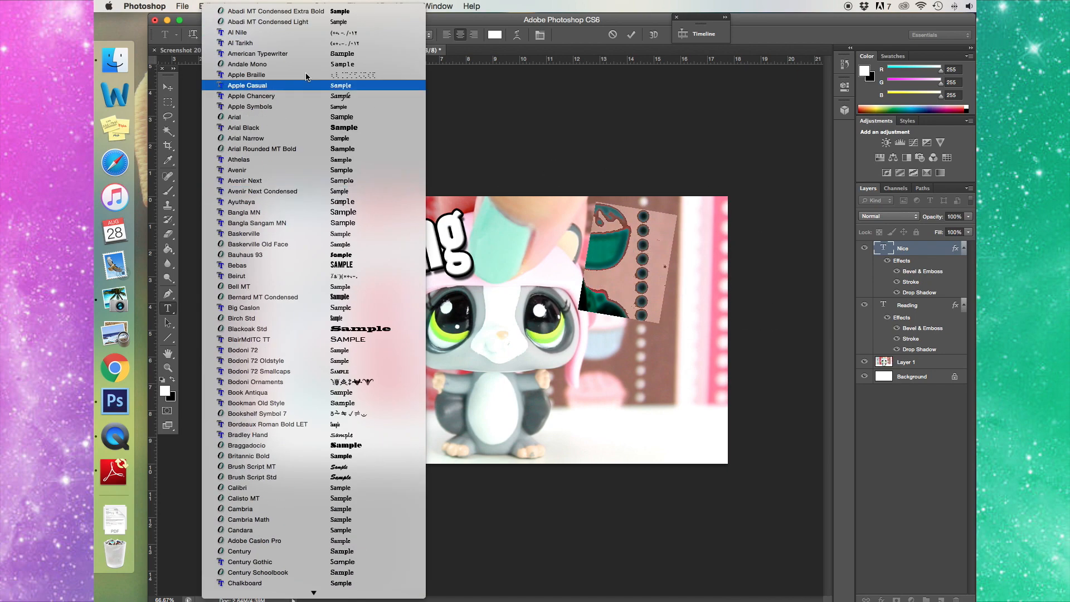
pyautogui.click(262, 79)
pyautogui.write('Bebas')
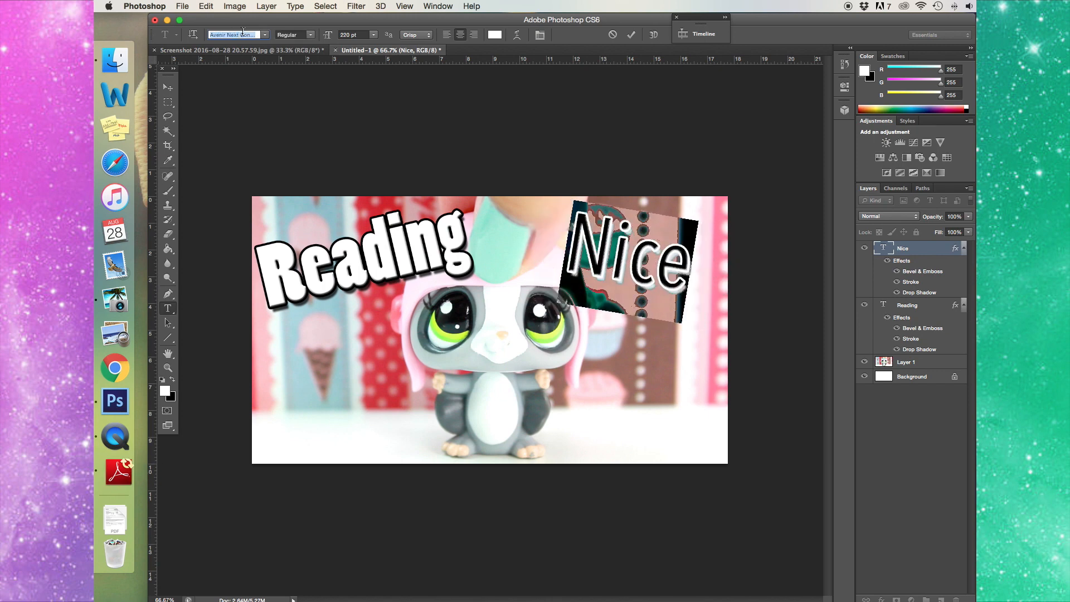
pyautogui.press('Tab')
# - Set NICE to 200 pt and commit the text
pyautogui.write('200')
pyautogui.press('Return')
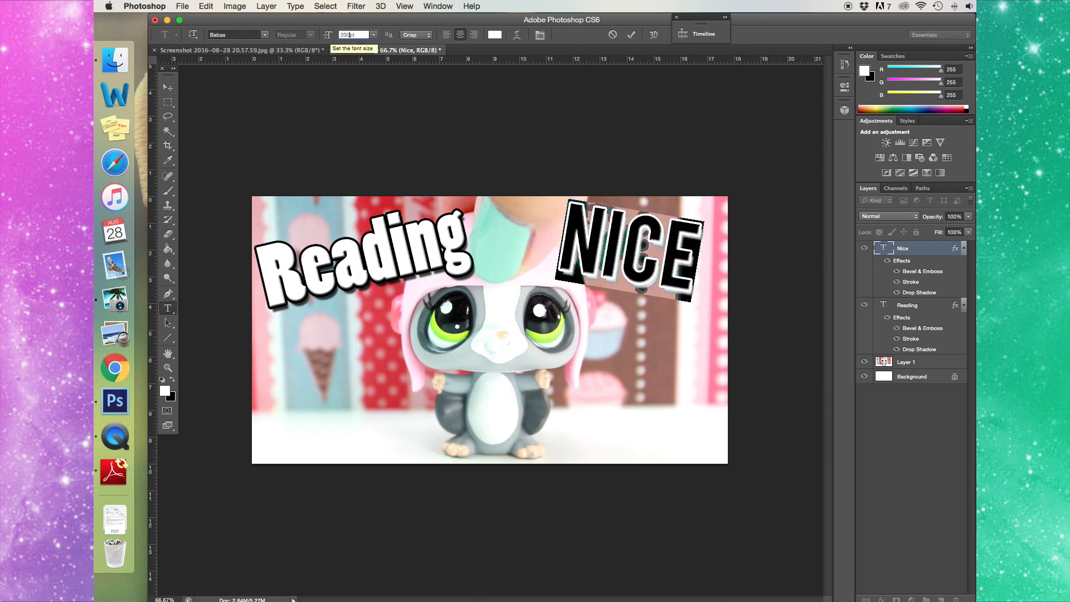
pyautogui.click(168, 322)
pyautogui.click(168, 308)
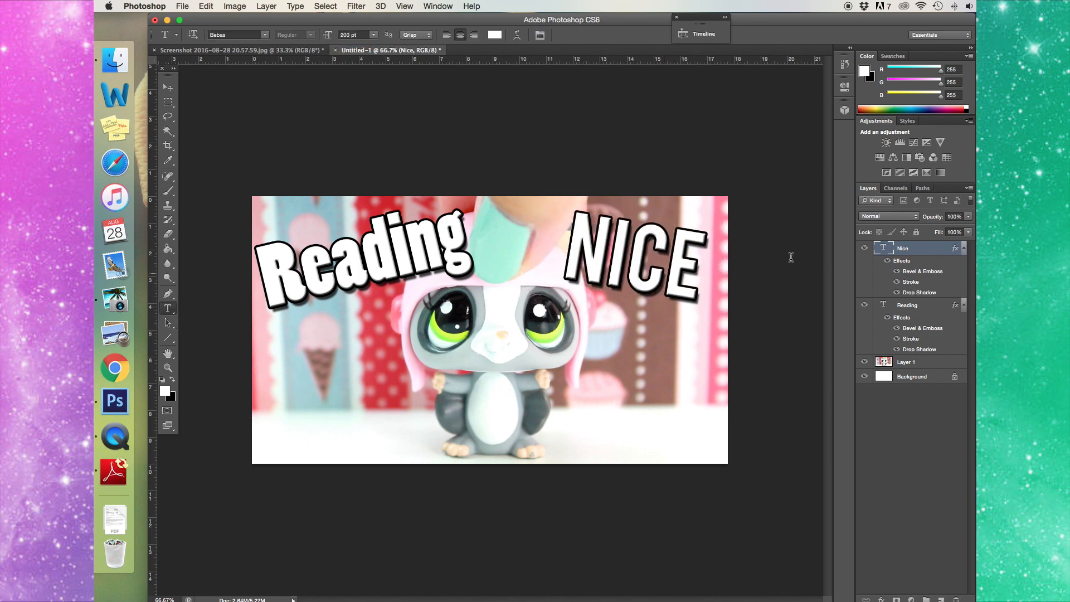
pyautogui.rightClick(919, 249)
# - Duplicate the Nice layer as Comments, move it to bottom centre and retype it as COMMENTS
pyautogui.click(928, 225)
pyautogui.write('Comments')
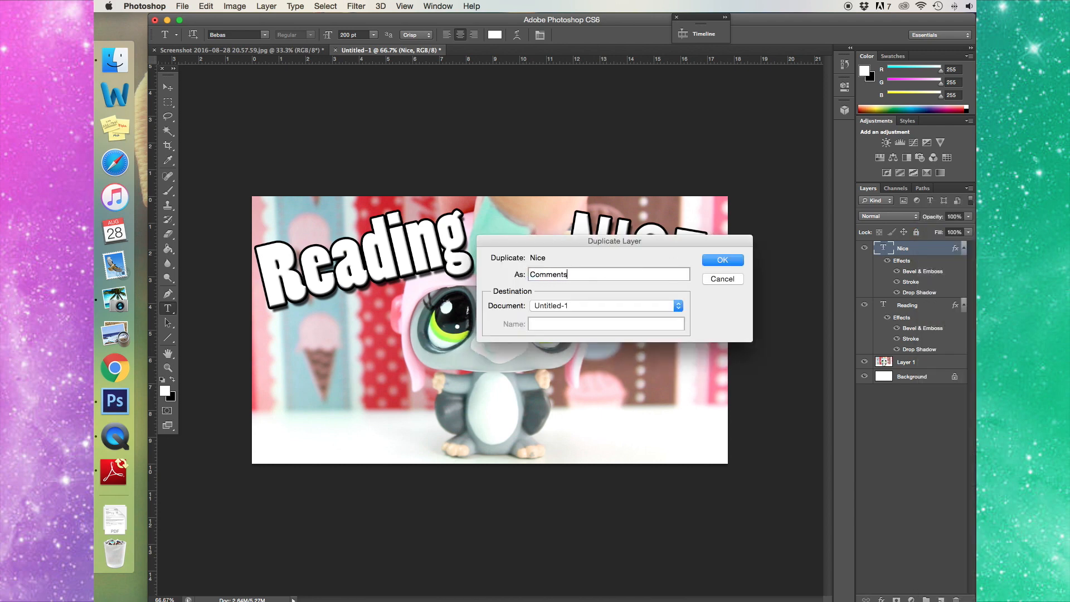
pyautogui.press('Return')
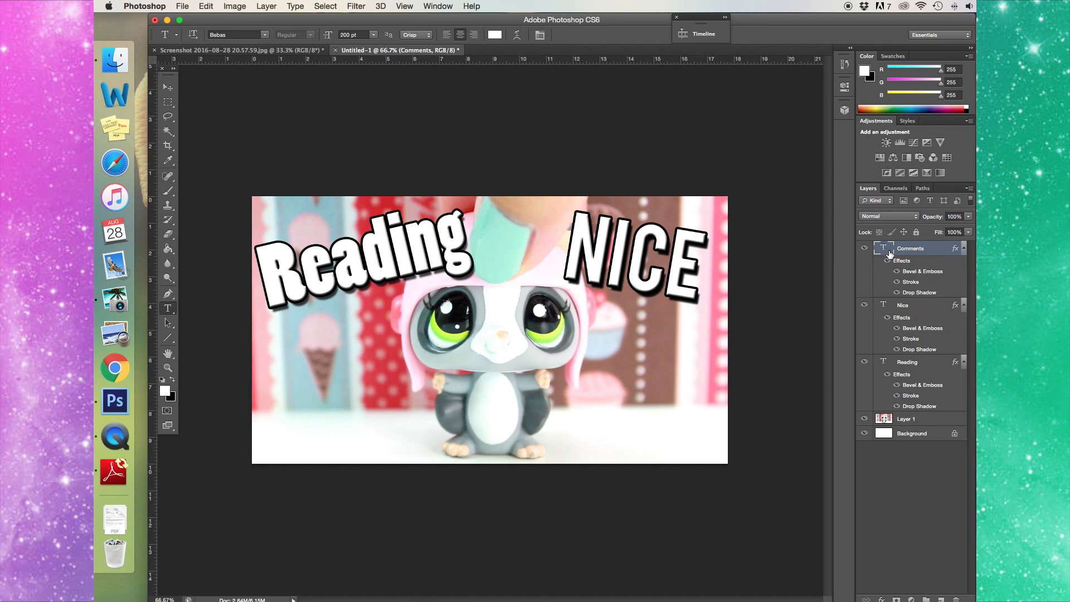
pyautogui.click(648, 258)
pyautogui.moveTo(651, 322); pyautogui.dragTo(508, 476)
pyautogui.press('cmd+a')
pyautogui.write('COMMENTS')
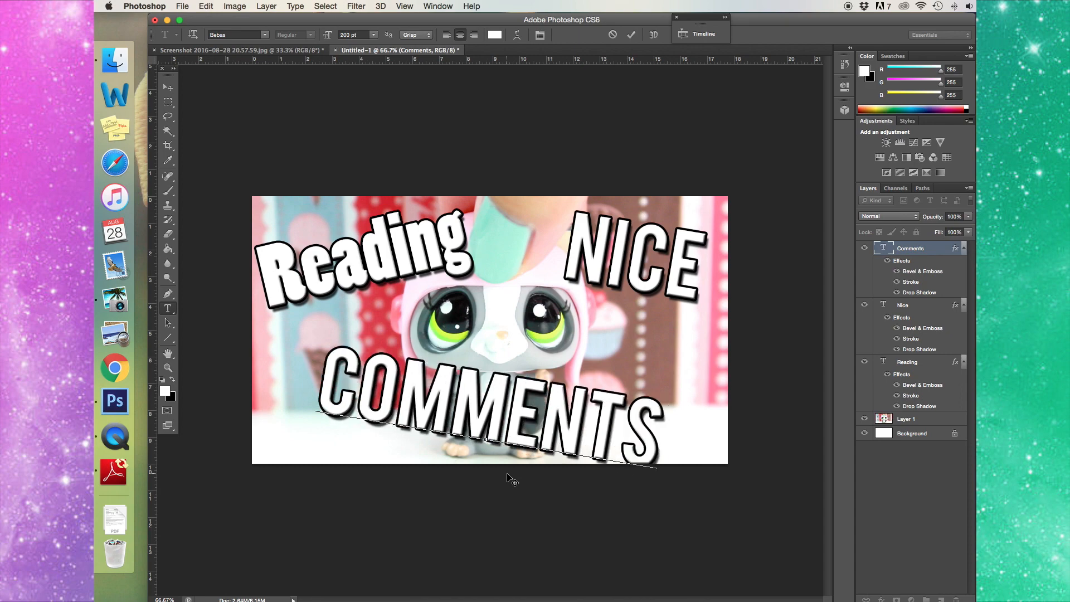
# - Cancel a trial tilt to keep COMMENTS level, then set it to 180 pt
pyautogui.click(206, 7)
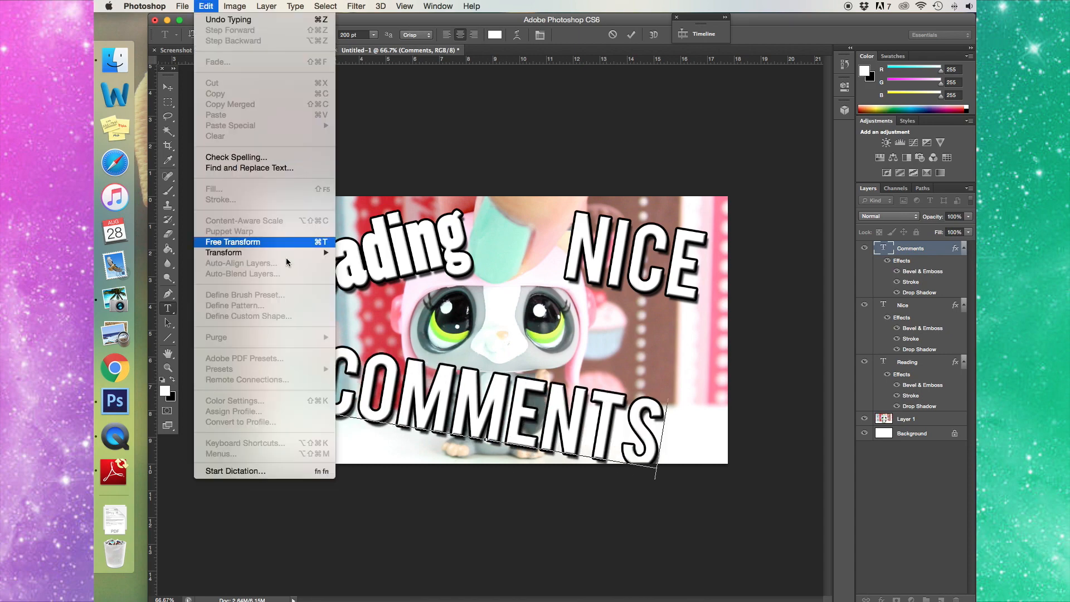
pyautogui.click(234, 242)
pyautogui.moveTo(717, 449); pyautogui.dragTo(697, 375)
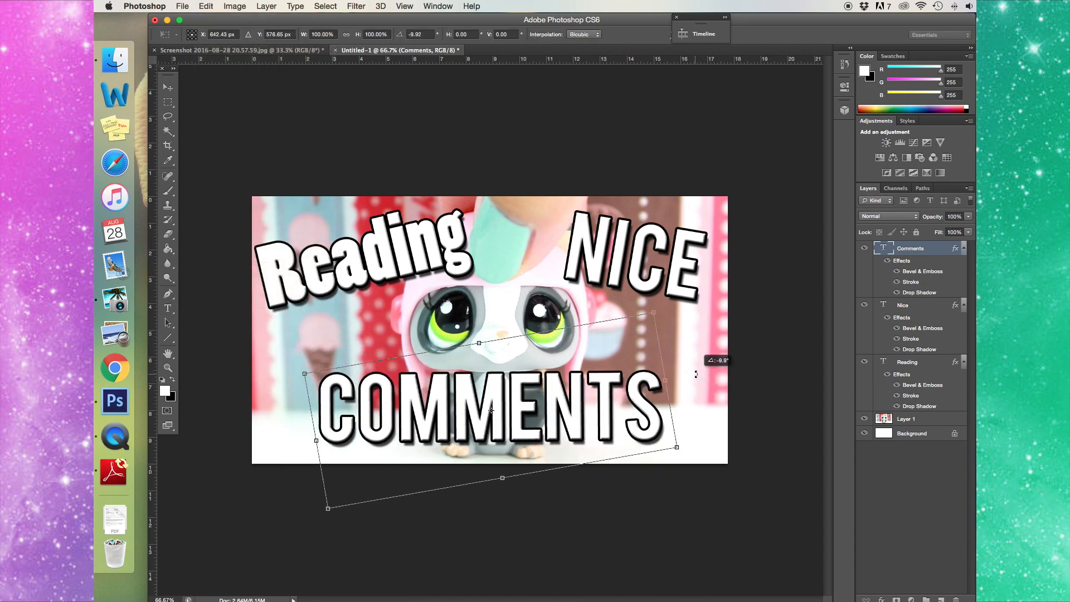
pyautogui.press('Escape')
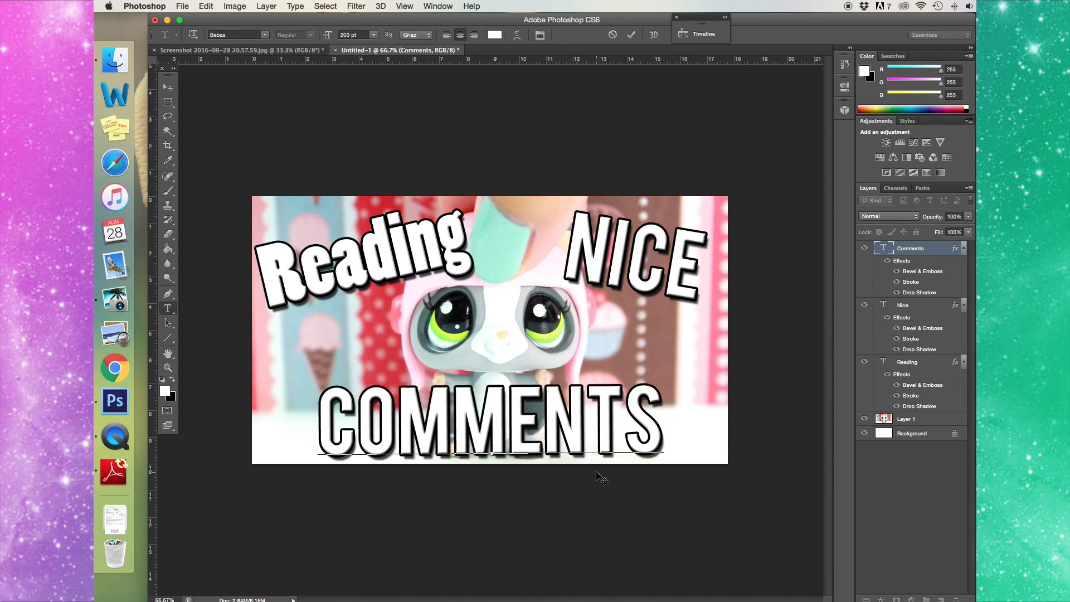
pyautogui.press('super+a')
pyautogui.click(337, 34)
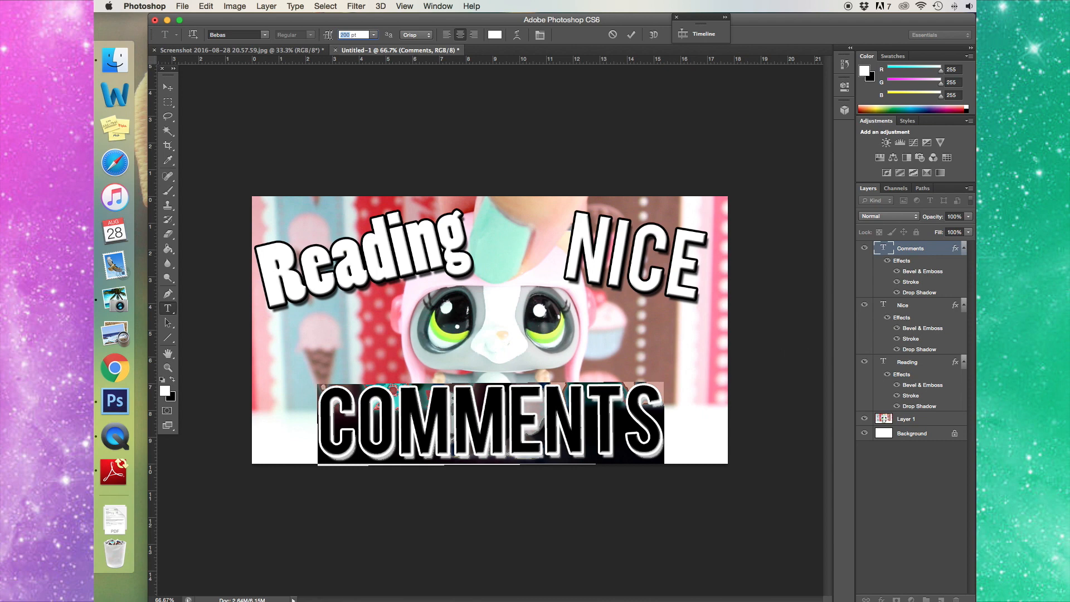
pyautogui.write('180')
pyautogui.press('Return')
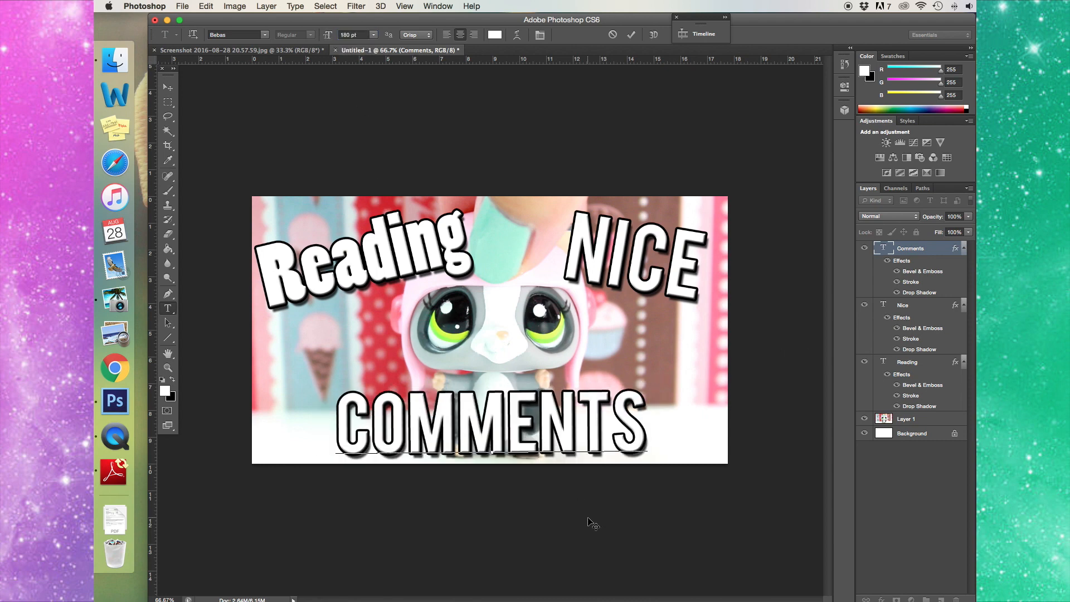
# - Change NICE to Brush Script Std at 220 pt
pyautogui.click(167, 87)
pyautogui.click(167, 308)
pyautogui.doubleClick(577, 229)
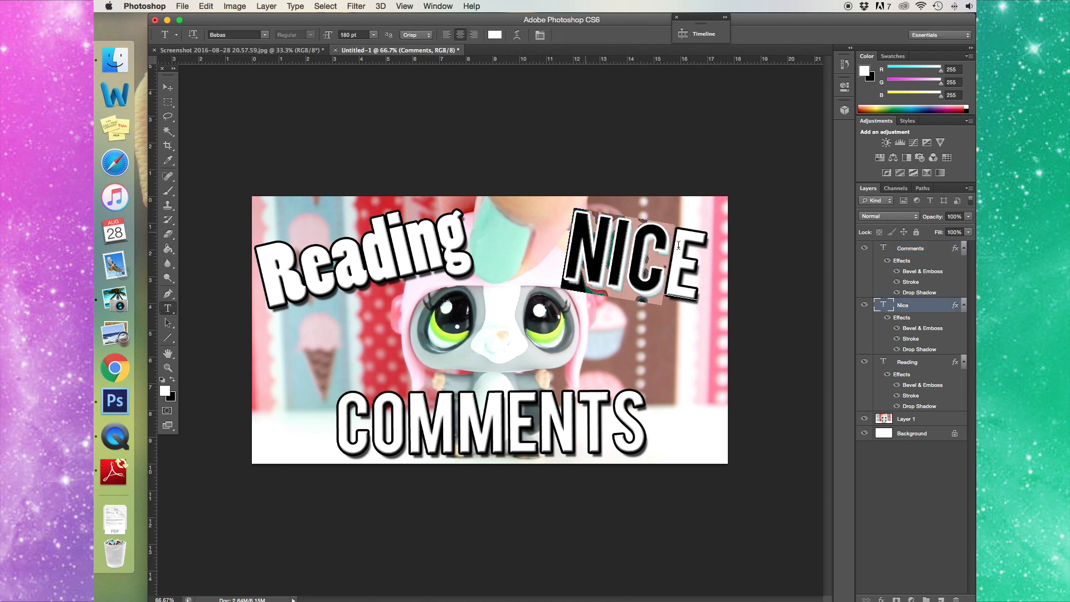
pyautogui.click(235, 35)
pyautogui.press('Down')
pyautogui.press('Down')
pyautogui.press('Down')
pyautogui.press('Down')
pyautogui.press('Down')
pyautogui.press('Down')
pyautogui.press('Down')
pyautogui.press('Down')
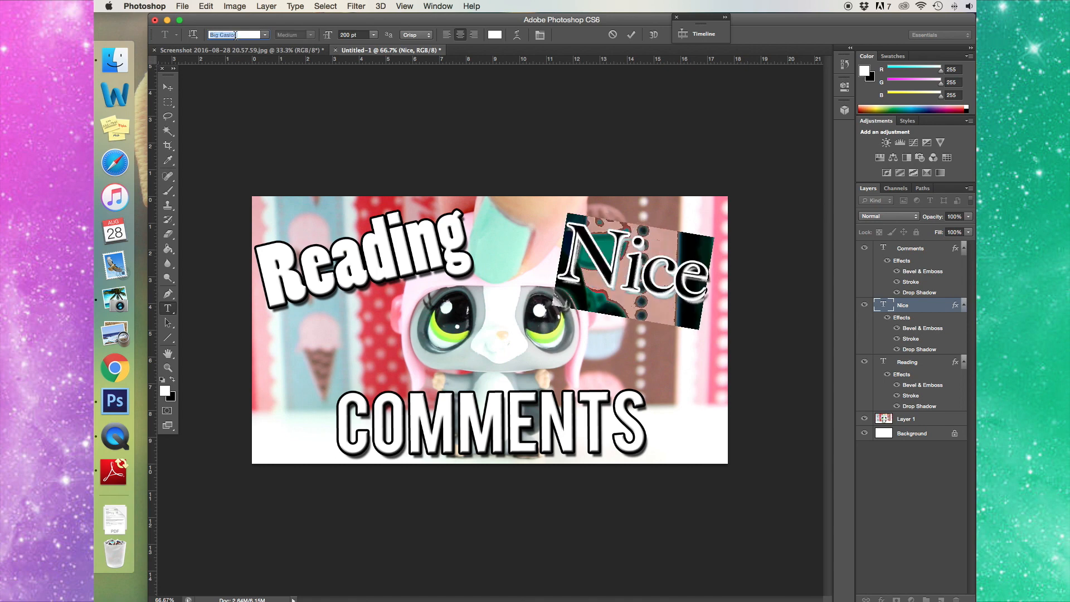
pyautogui.press('Down')
pyautogui.press('Down')
pyautogui.press('Down')
pyautogui.press('Down')
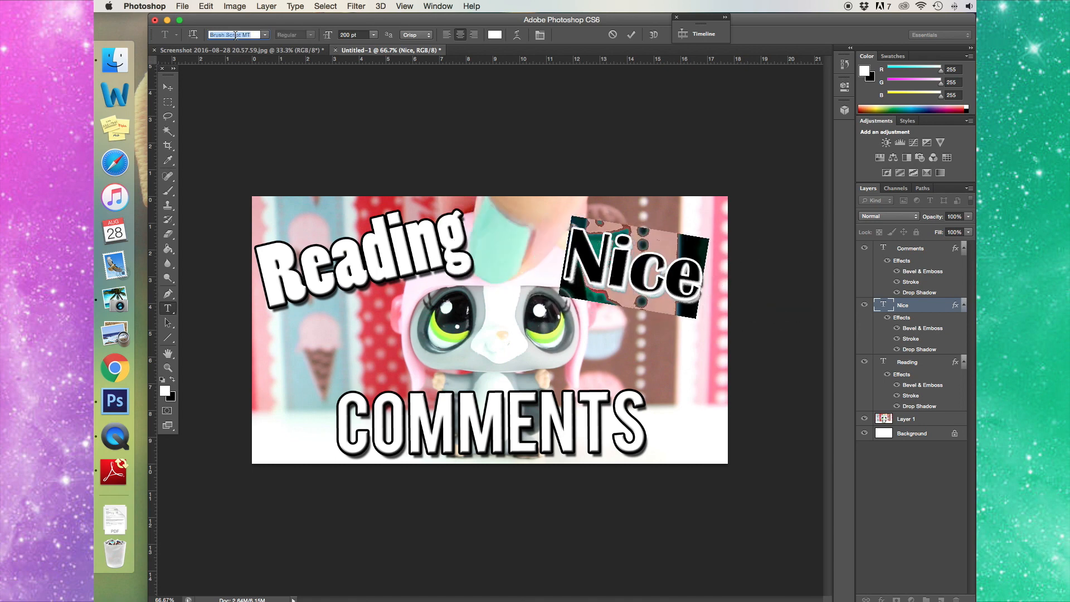
pyautogui.press('Return')
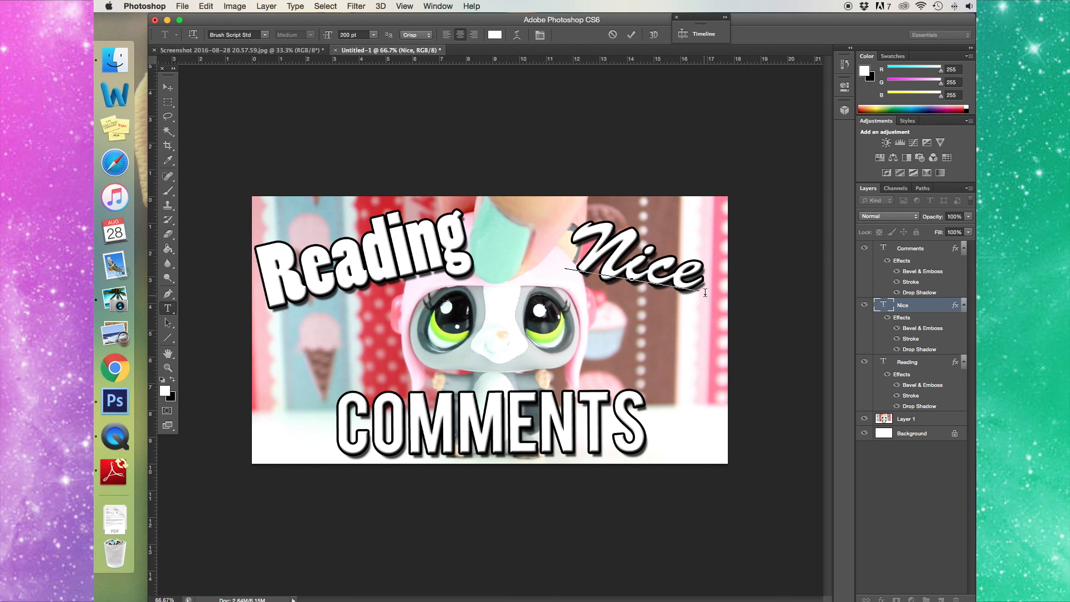
pyautogui.click(351, 34)
pyautogui.write('220')
pyautogui.press('Return')
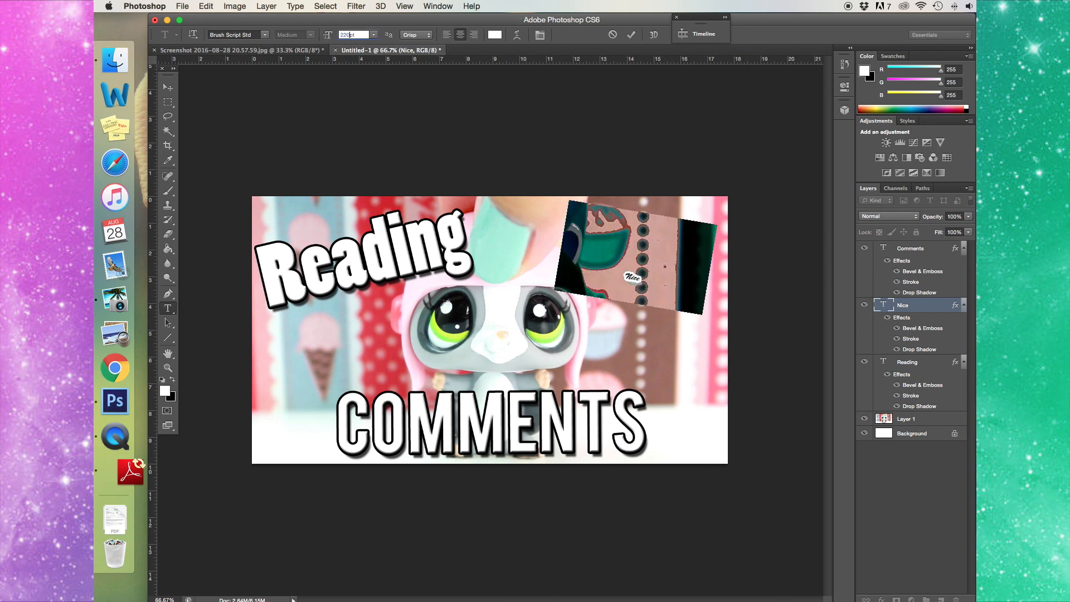
pyautogui.click(168, 87)
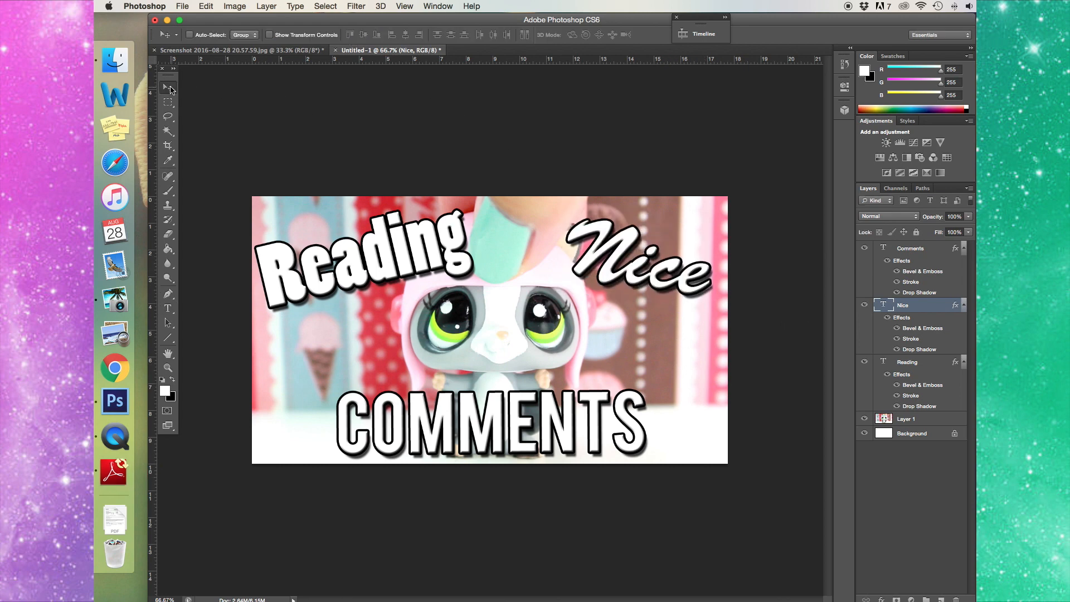
# - Enlarge the Reading title to 210 pt and commit it
pyautogui.click(168, 308)
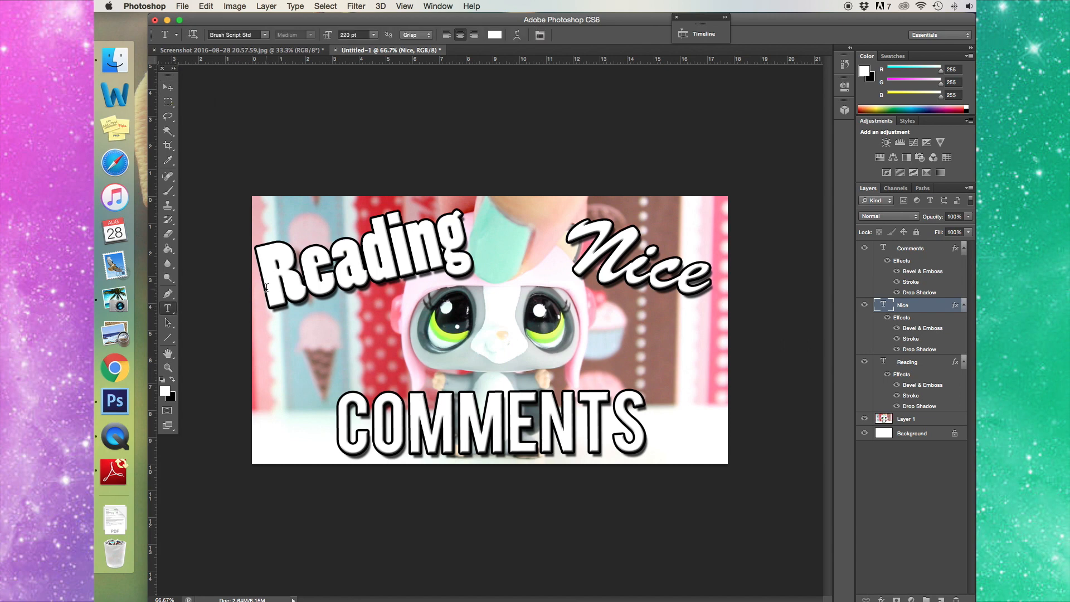
pyautogui.doubleClick(266, 287)
pyautogui.click(344, 34)
pyautogui.write('210')
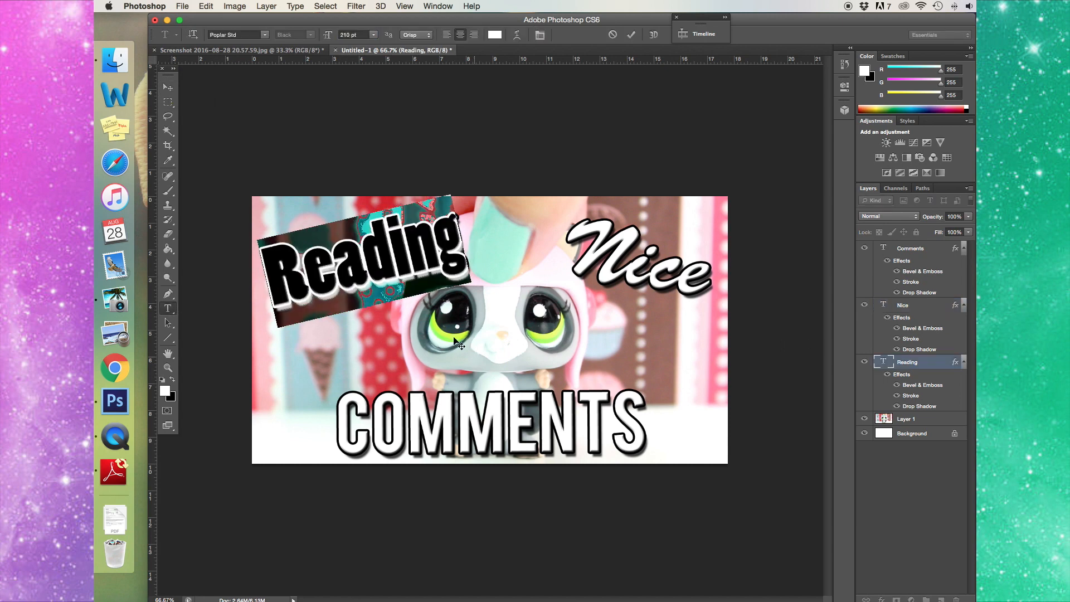
pyautogui.press('Return')
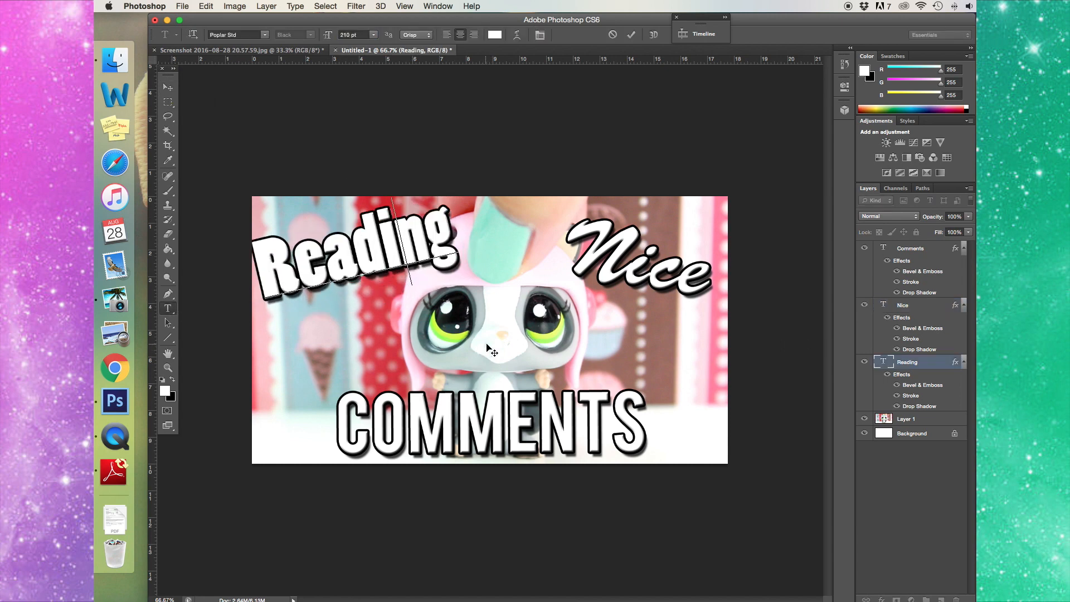
pyautogui.click(168, 88)
# - Save to the Desktop as JPEG 'LPS - Reading Nice Comments (Bring the Pawsitivity Back)' at quality 12
pyautogui.click(182, 6)
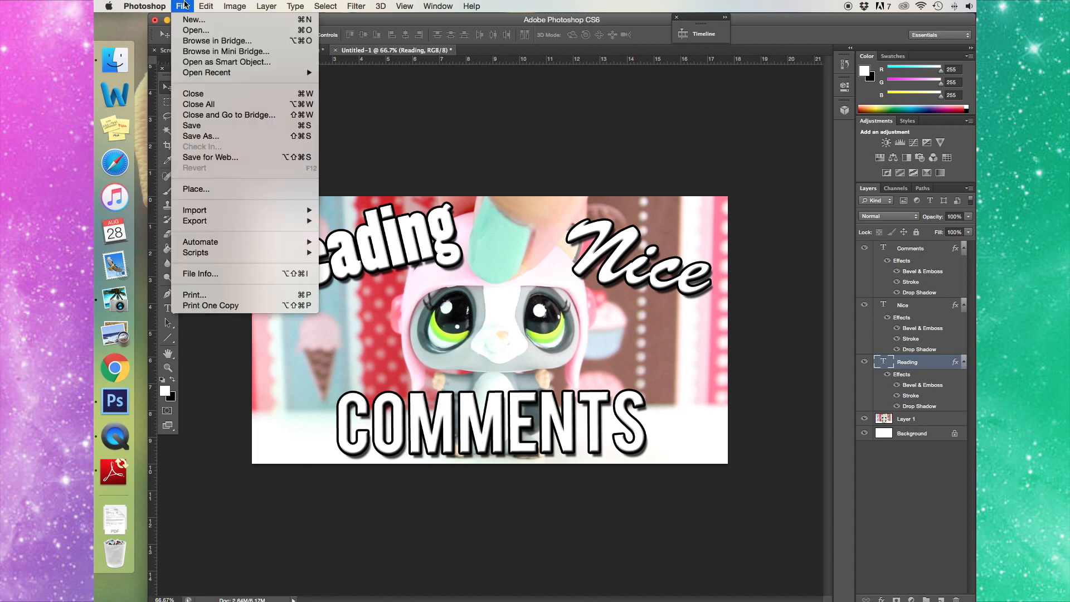
pyautogui.moveTo(155, 5)
pyautogui.click(210, 137)
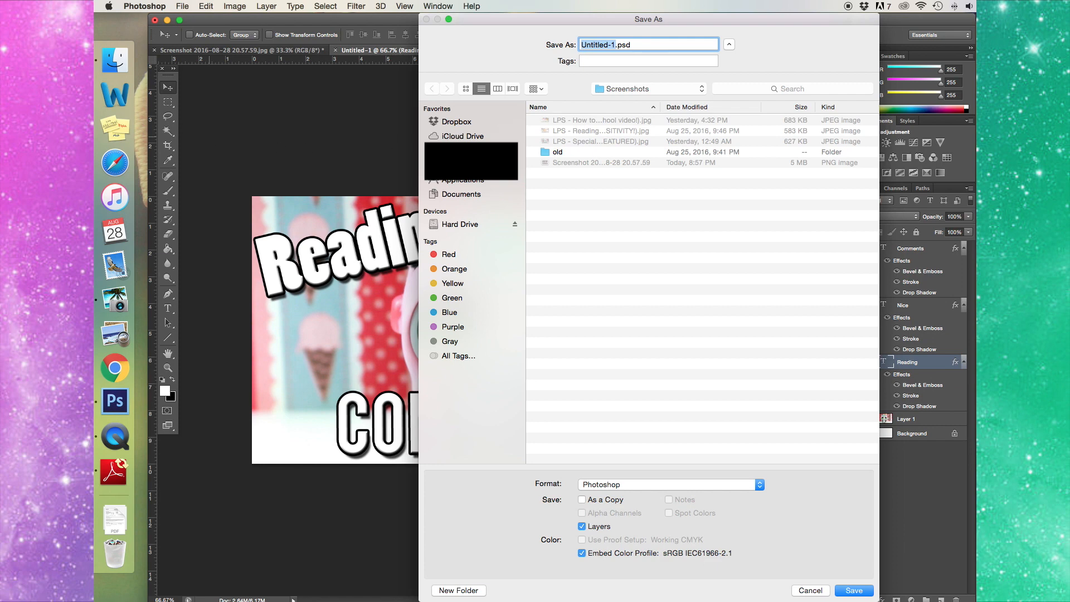
pyautogui.press('super+d')
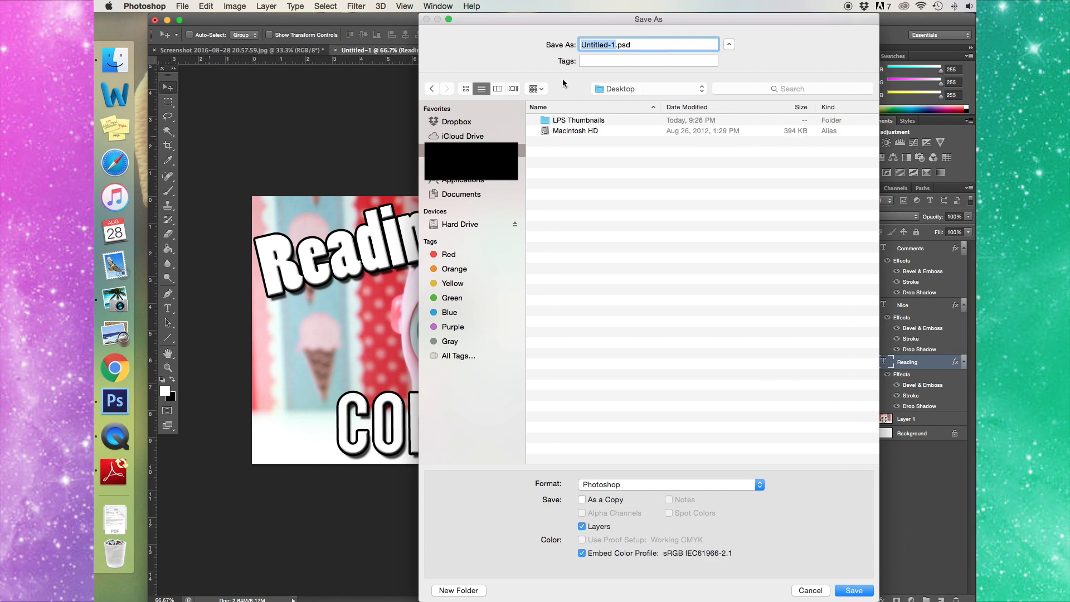
pyautogui.write('LPS')
pyautogui.write(' - Reading Nice Commen')
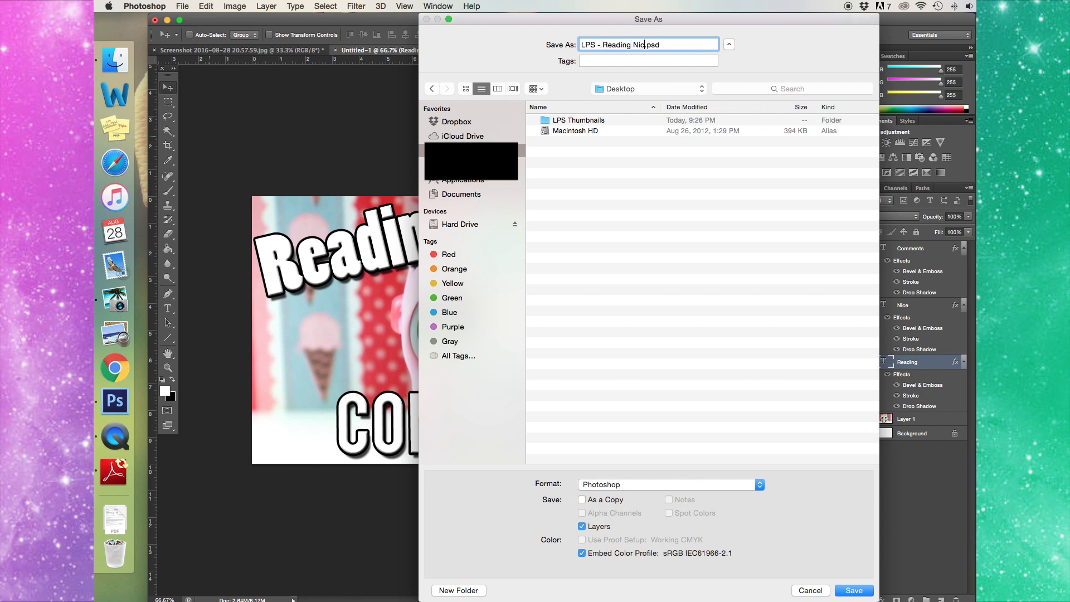
pyautogui.write('ts (Bring the Pawsitivity Back!).ps')
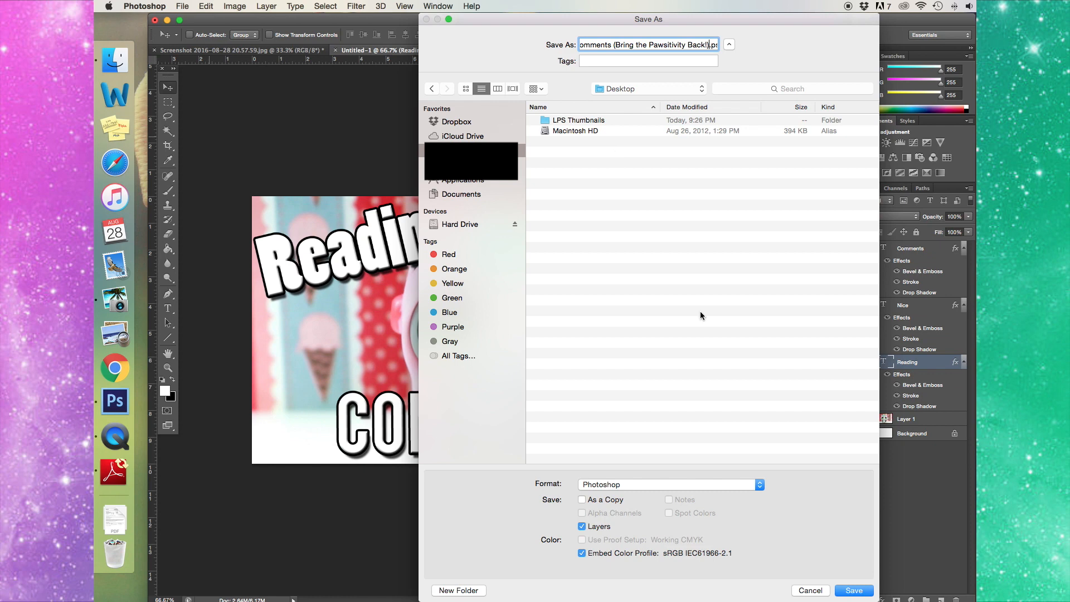
pyautogui.click(691, 484)
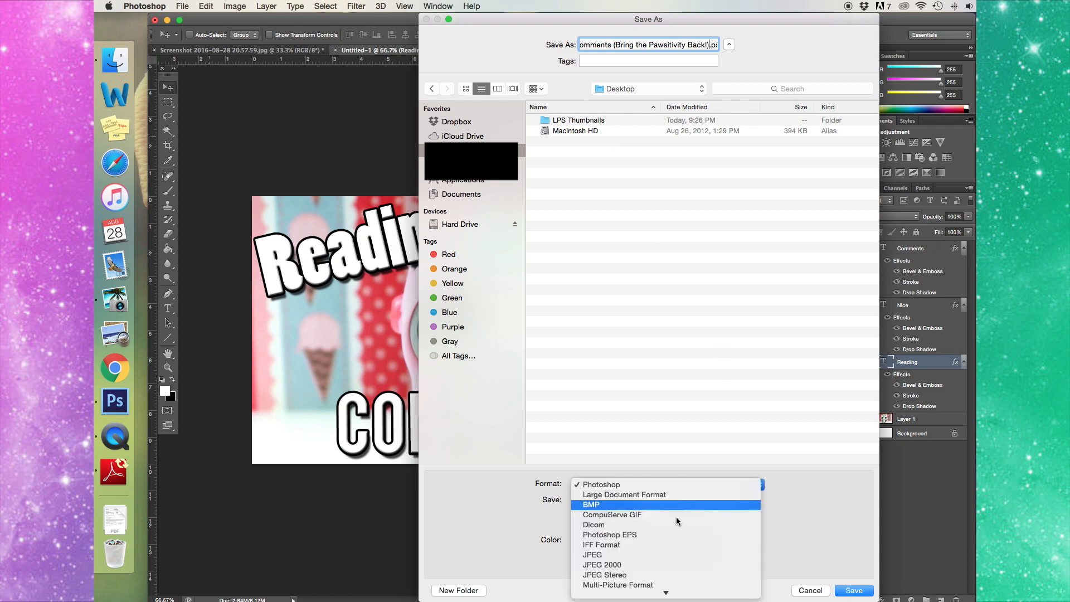
pyautogui.click(666, 554)
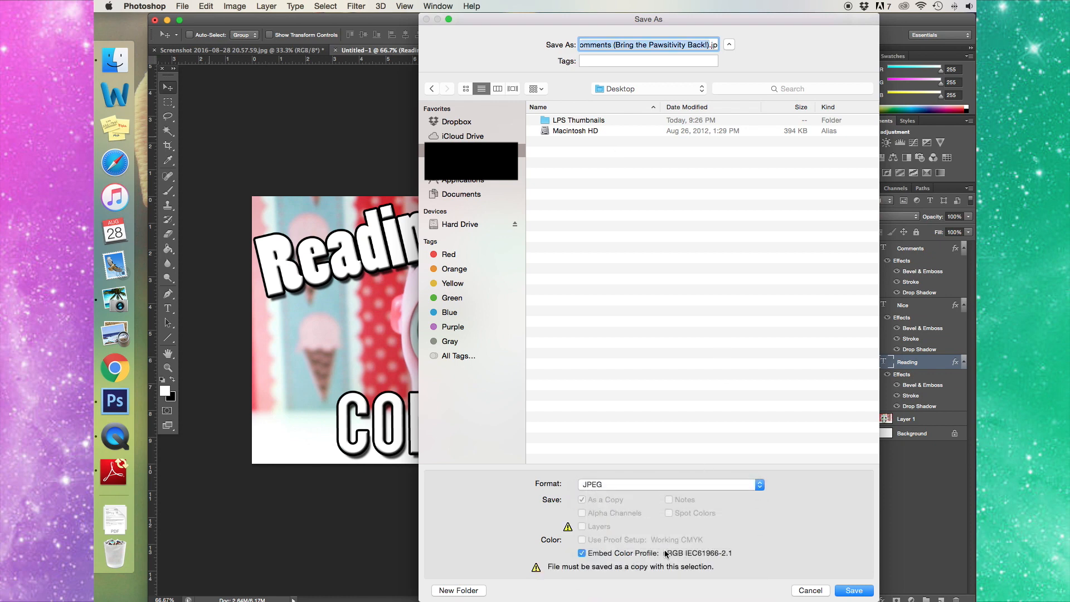
pyautogui.click(847, 593)
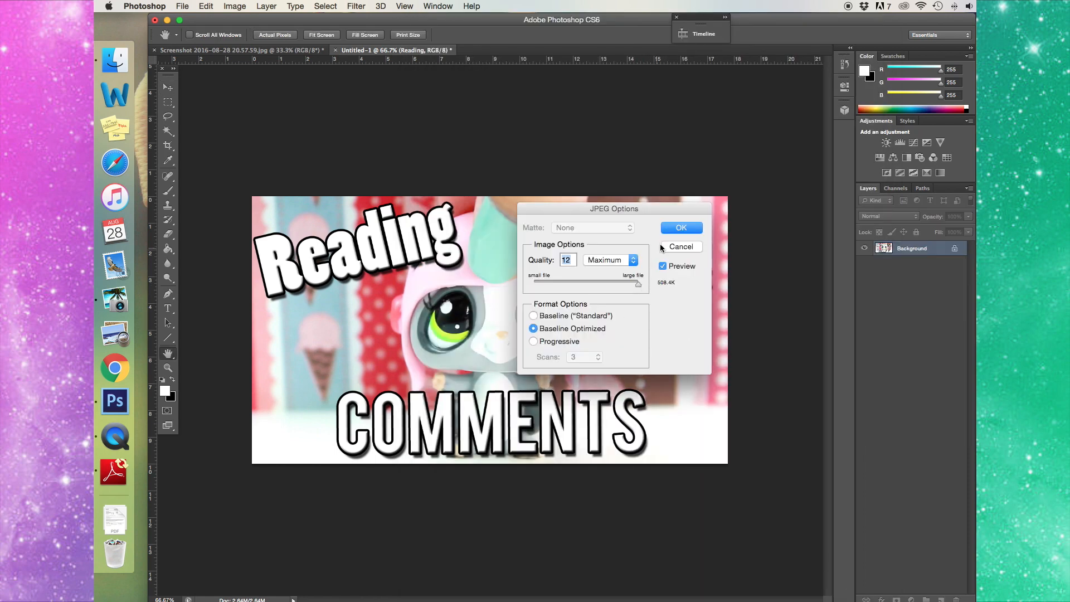
pyautogui.click(682, 228)
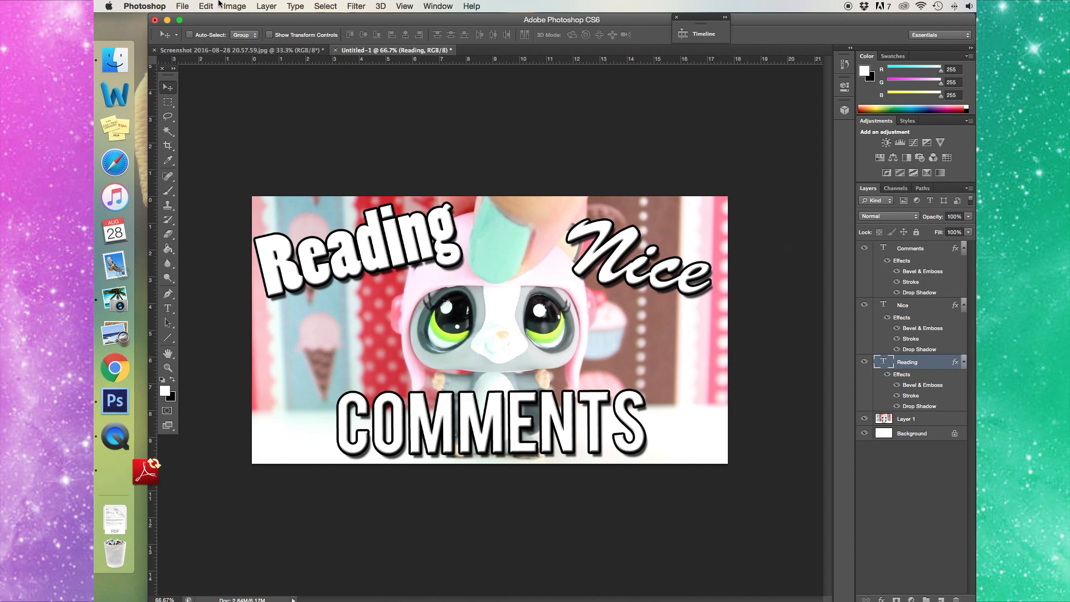
# - Quit Photoshop without saving the layered Untitled-1 document
pyautogui.click(144, 6)
pyautogui.click(174, 113)
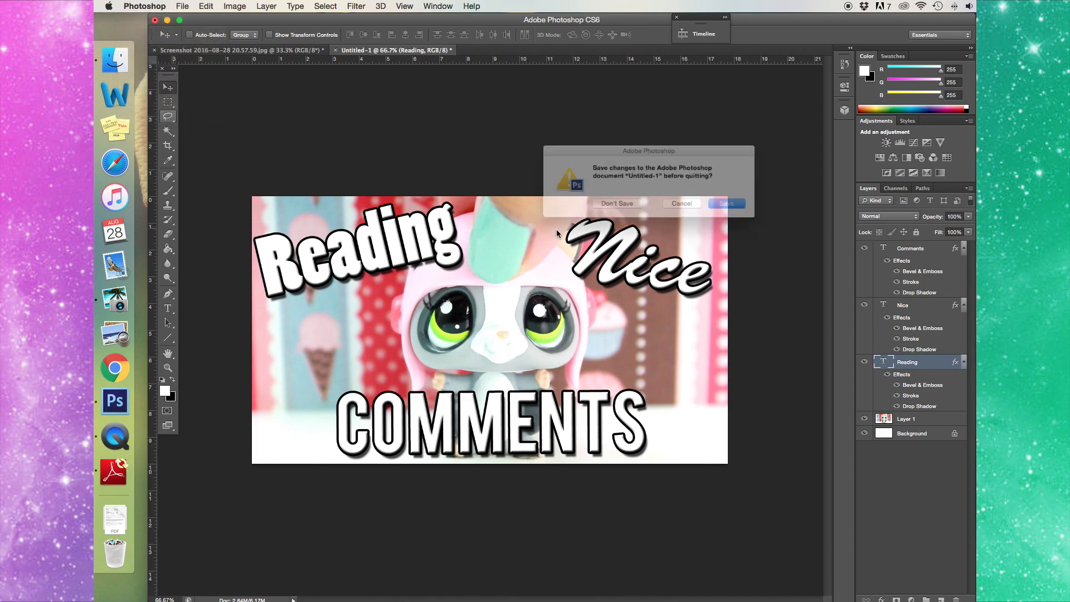
pyautogui.click(574, 207)
pyautogui.press('Escape')
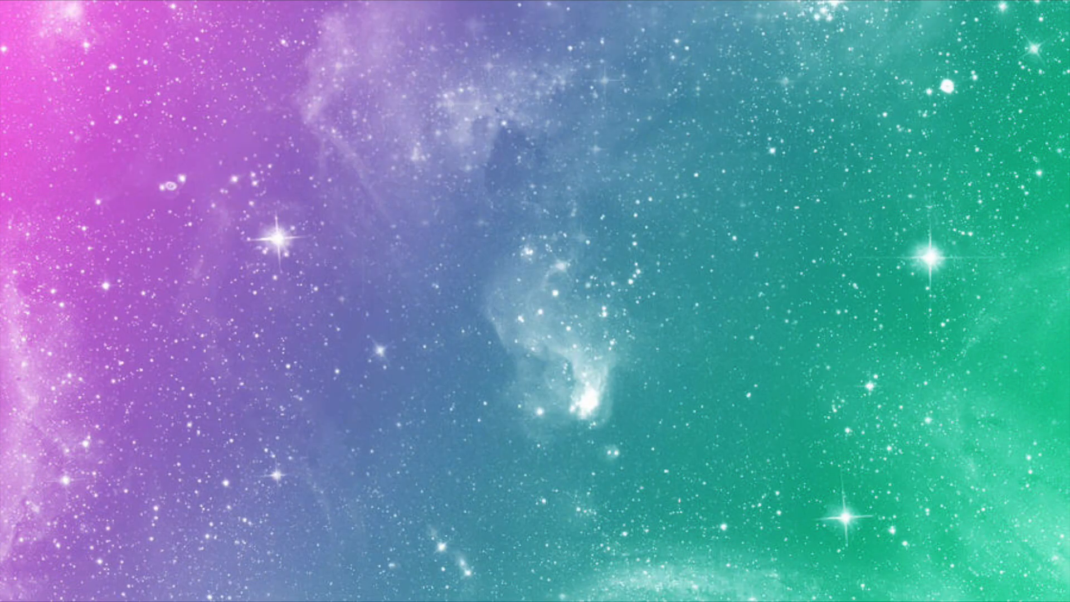